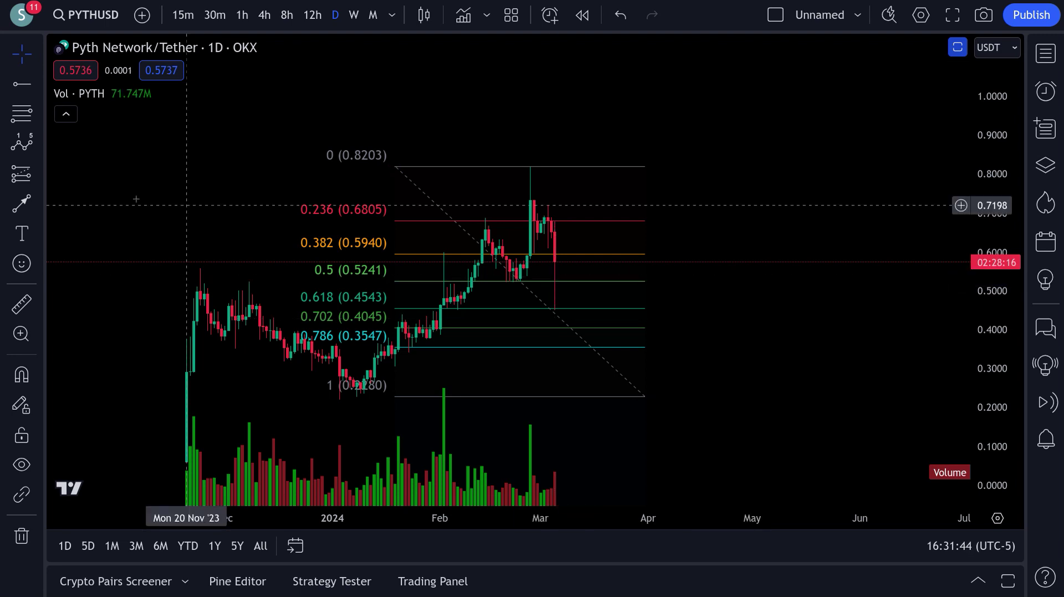
- Draw a rectangle covering the zone between the 0.618 and 0.702 Fibonacci levels, from about 13 February to 1 April
{"action": "left_click", "coordinate": [39, 176]}
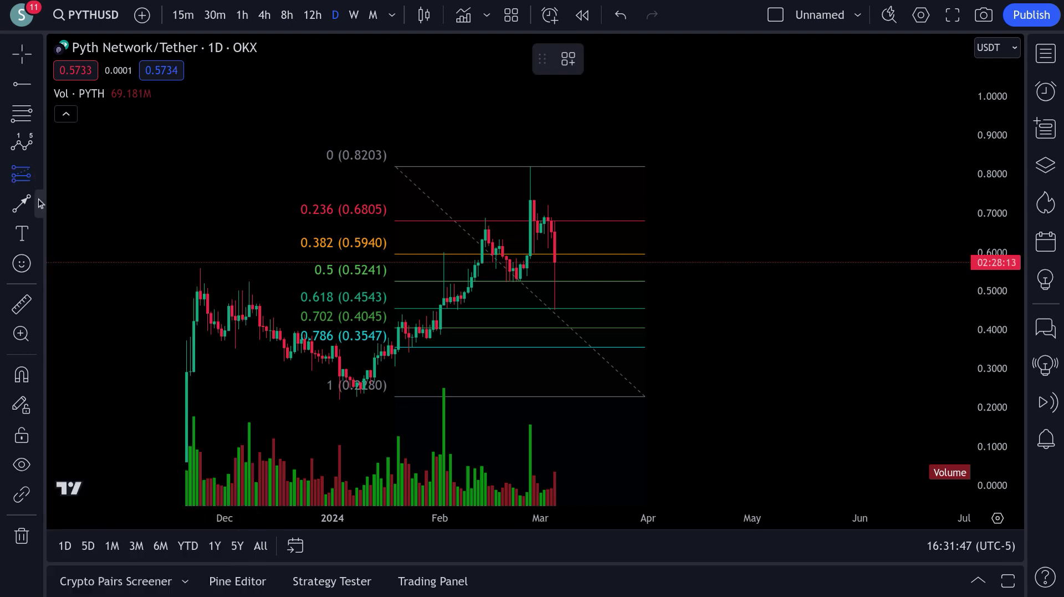
{"action": "left_click", "coordinate": [39, 204]}
{"action": "left_click", "coordinate": [94, 302]}
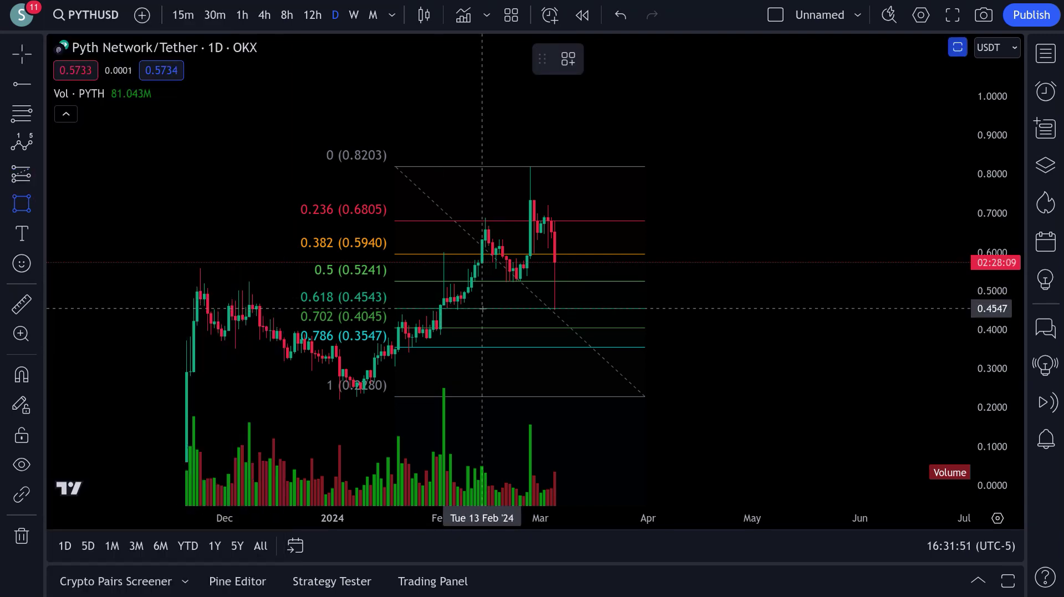
{"action": "mouse_move", "coordinate": [482, 309]}
{"action": "left_mouse_down"}
{"action": "mouse_move", "coordinate": [499, 326]}
{"action": "mouse_move", "coordinate": [648, 328]}
{"action": "left_mouse_up"}
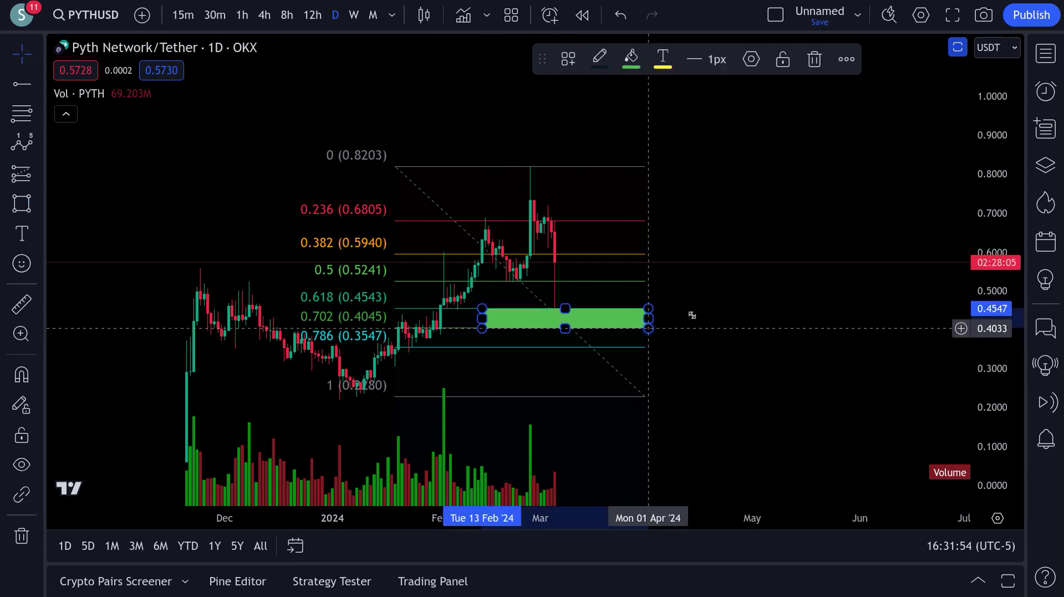
{"action": "left_click", "coordinate": [692, 315]}
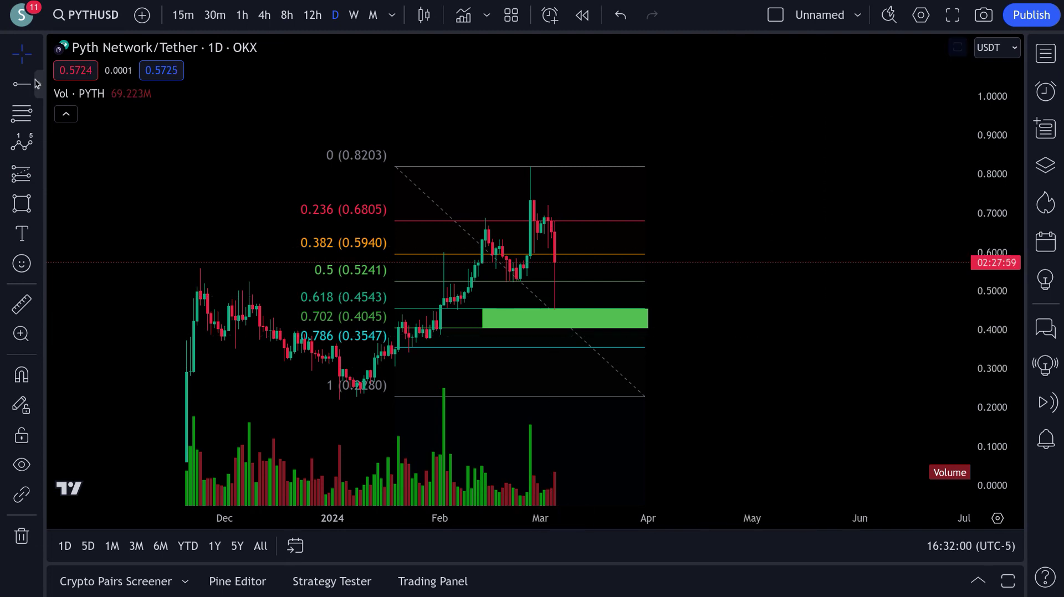
- Draw a rising trend line under the lows from 9 January at about 0.2344 to 1 April at about 0.7733
{"action": "left_click", "coordinate": [38, 85]}
{"action": "left_click", "coordinate": [95, 45]}
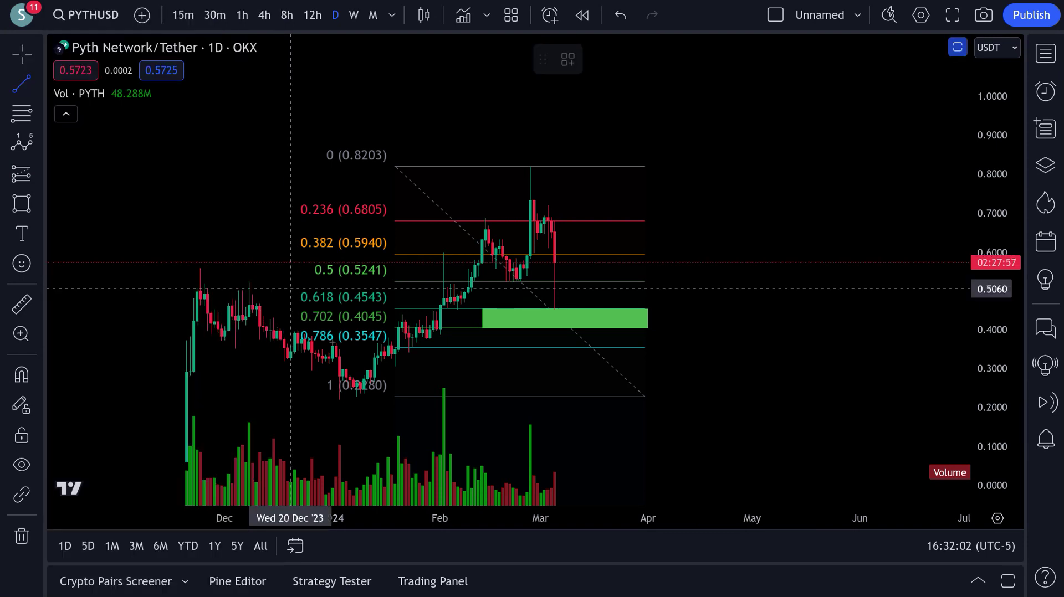
{"action": "left_click", "coordinate": [360, 394]}
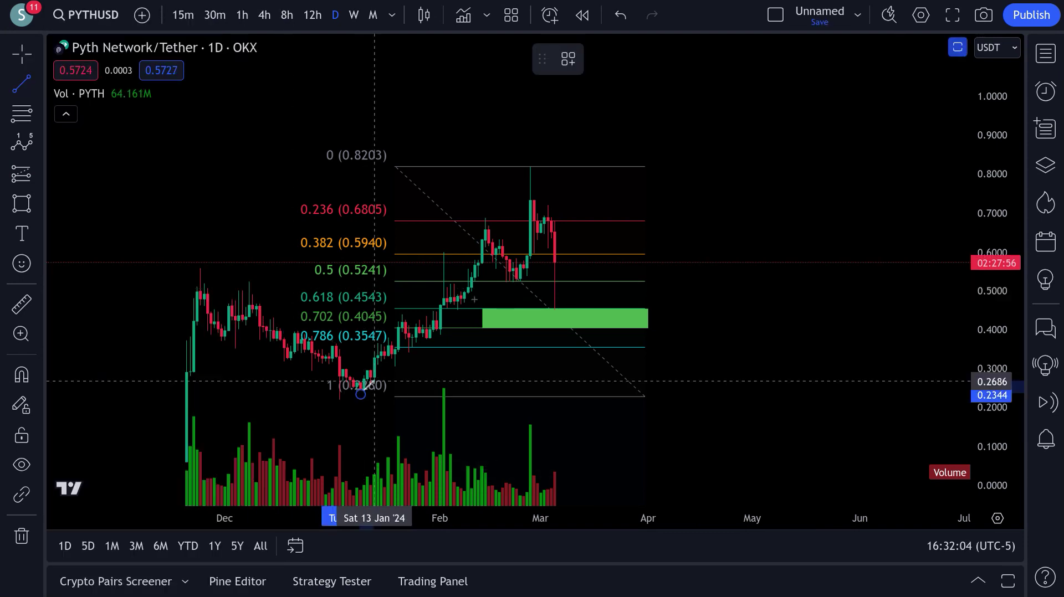
{"action": "left_click", "coordinate": [648, 184]}
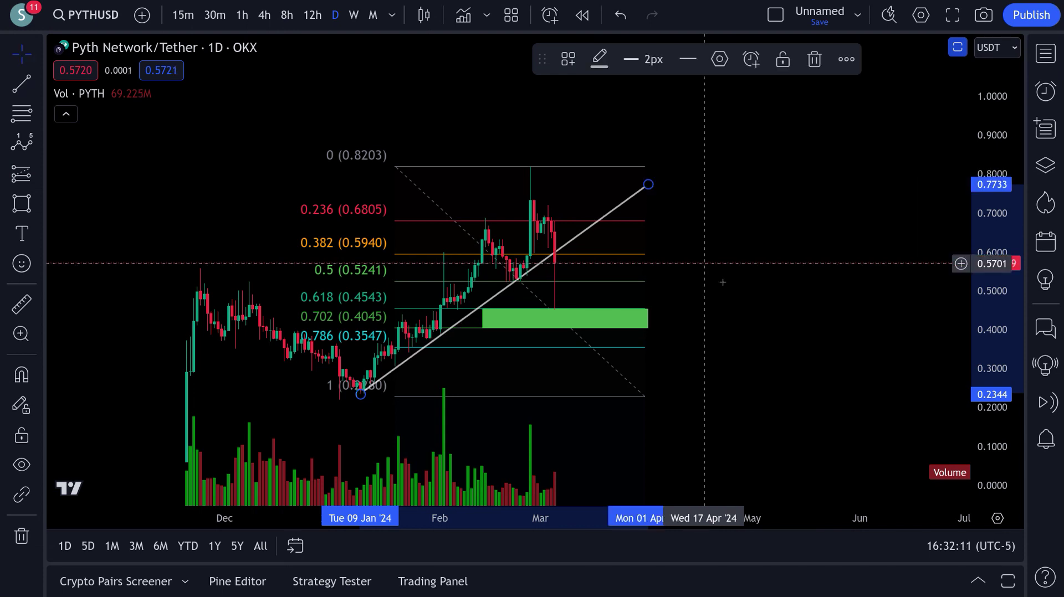
{"action": "left_click", "coordinate": [737, 302]}
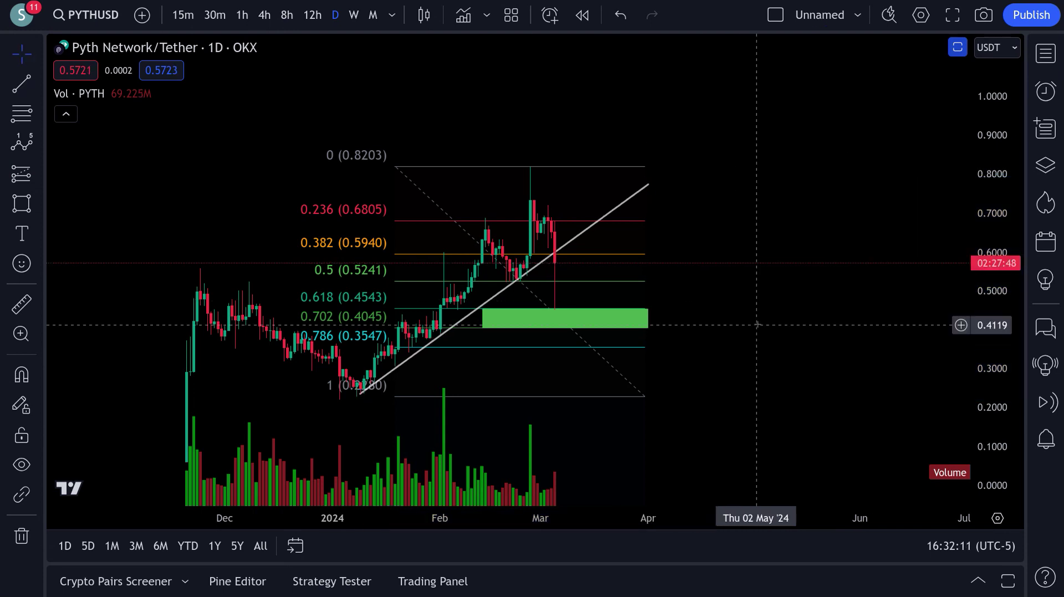
- Delete the Fibonacci retracement and the green rectangle from the price chart
{"action": "left_click", "coordinate": [623, 283]}
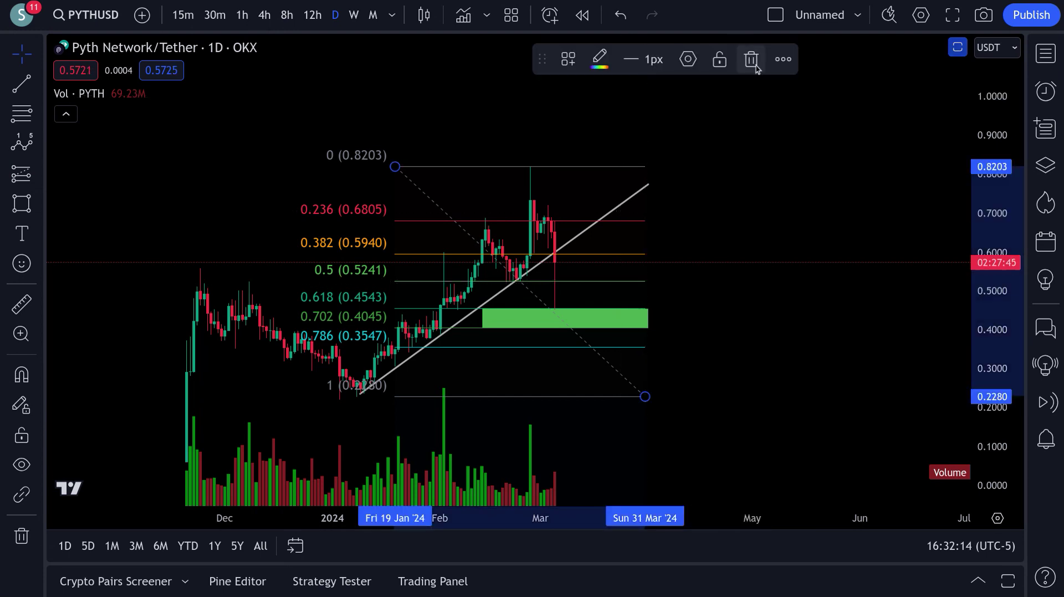
{"action": "left_click", "coordinate": [814, 59]}
{"action": "left_click", "coordinate": [603, 321]}
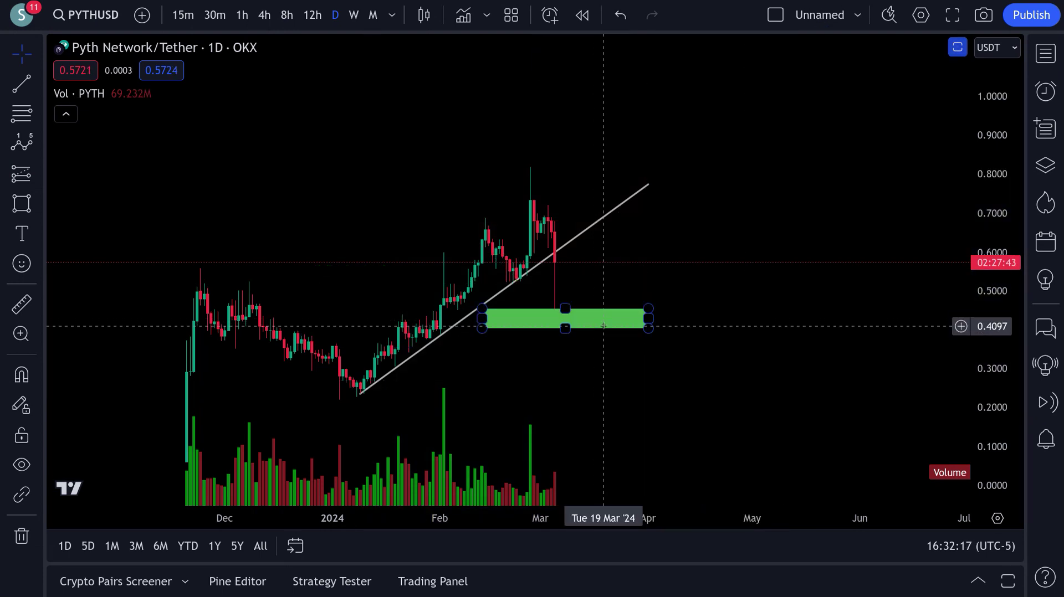
{"action": "left_click", "coordinate": [814, 59]}
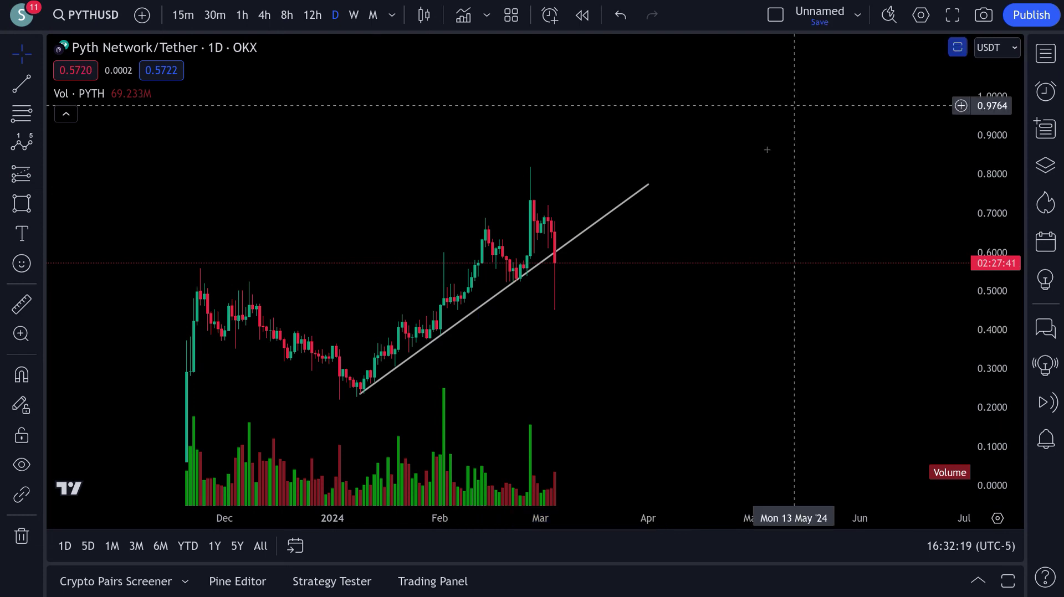
- Fine-tune both ends of the rising trend line, shifting its start slightly earlier and extending its far end beyond 6 April
{"action": "scroll", "coordinate": [654, 283], "scroll_direction": "up", "scroll_amount": 1}
{"action": "scroll", "coordinate": [613, 316], "scroll_direction": "up", "scroll_amount": 3}
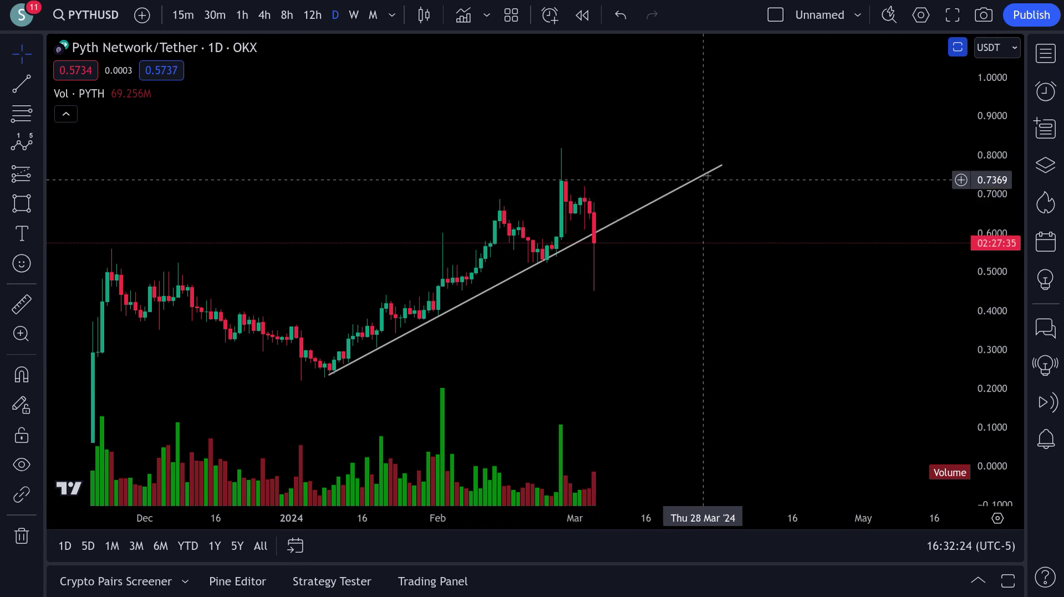
{"action": "mouse_move", "coordinate": [721, 165]}
{"action": "left_mouse_down"}
{"action": "mouse_move", "coordinate": [746, 158]}
{"action": "mouse_move", "coordinate": [735, 176]}
{"action": "left_mouse_up"}
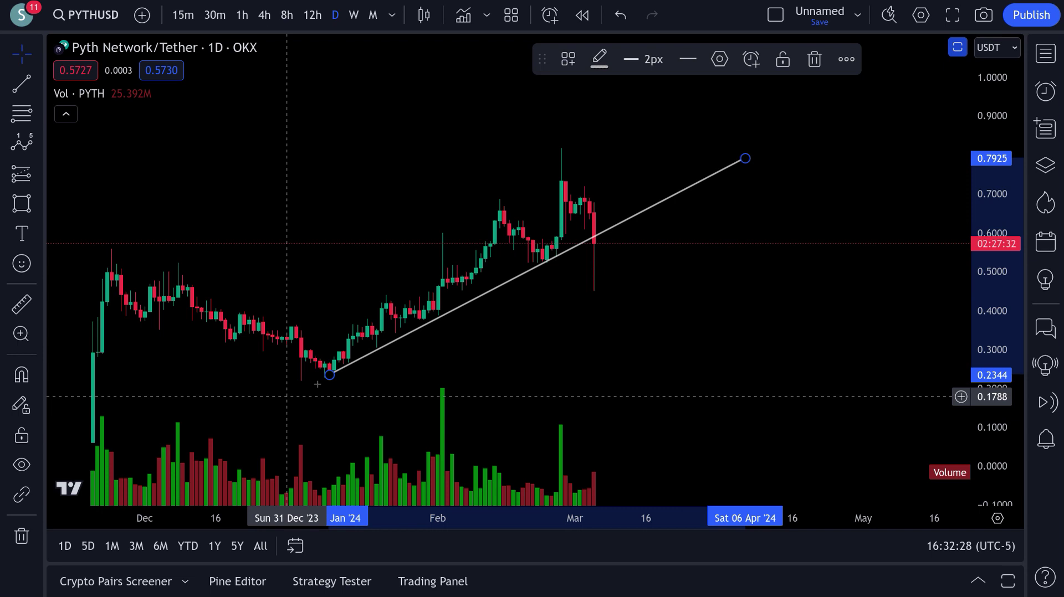
{"action": "mouse_move", "coordinate": [330, 377]}
{"action": "left_mouse_down"}
{"action": "mouse_move", "coordinate": [301, 393]}
{"action": "mouse_move", "coordinate": [325, 375]}
{"action": "left_mouse_up"}
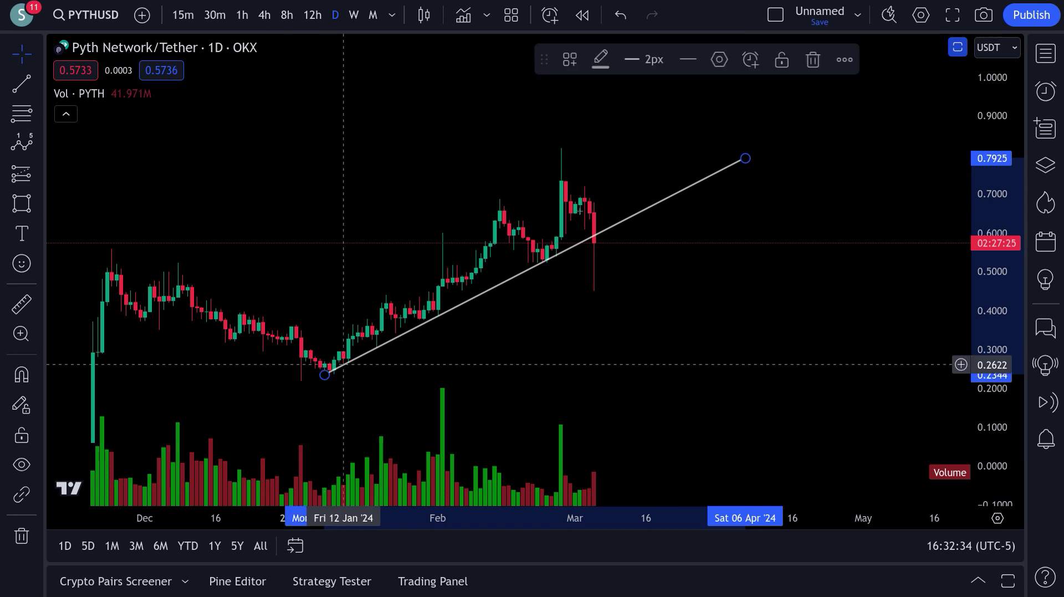
{"action": "mouse_move", "coordinate": [745, 159]}
{"action": "left_mouse_down"}
{"action": "mouse_move", "coordinate": [761, 164]}
{"action": "mouse_move", "coordinate": [760, 153]}
{"action": "left_mouse_up"}
{"action": "left_click", "coordinate": [727, 306]}
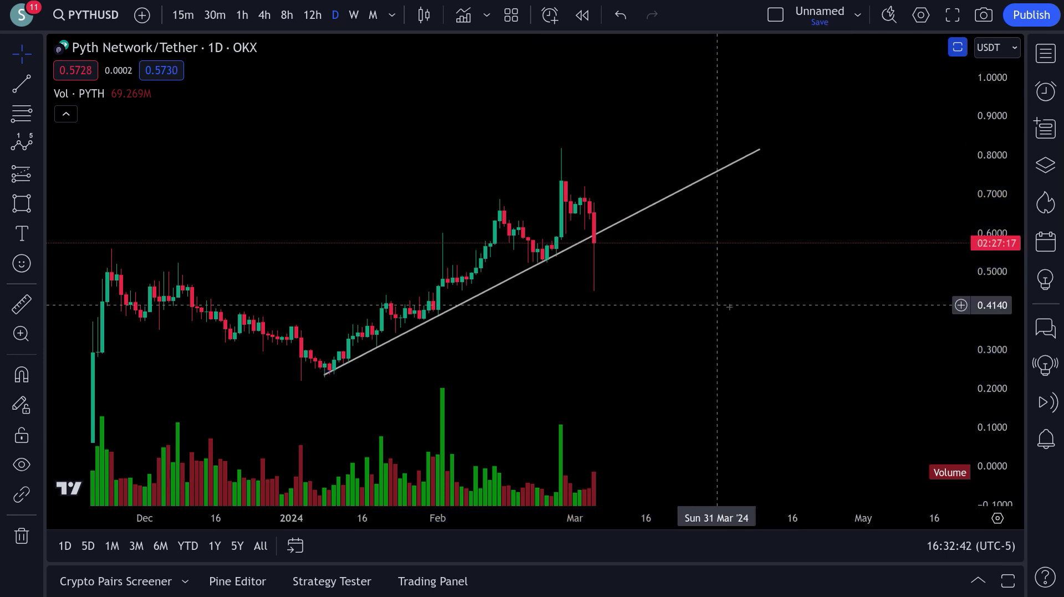
- Draw a descending trend line from the 27 February high at about 0.8224 to 17 March at about 0.4375
{"action": "scroll", "coordinate": [725, 313], "scroll_direction": "up", "scroll_amount": 5}
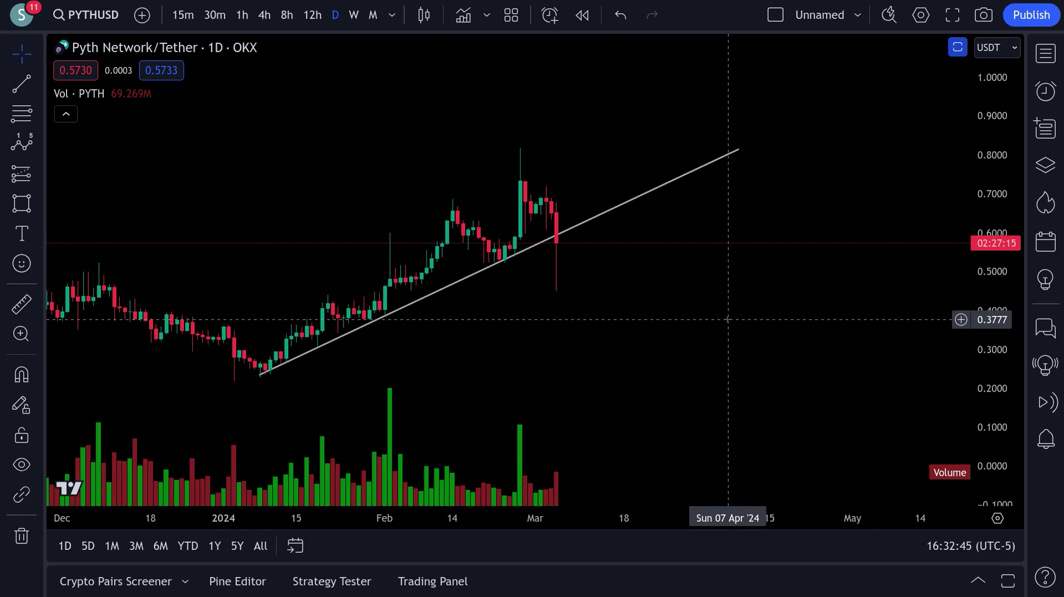
{"action": "left_click", "coordinate": [21, 84]}
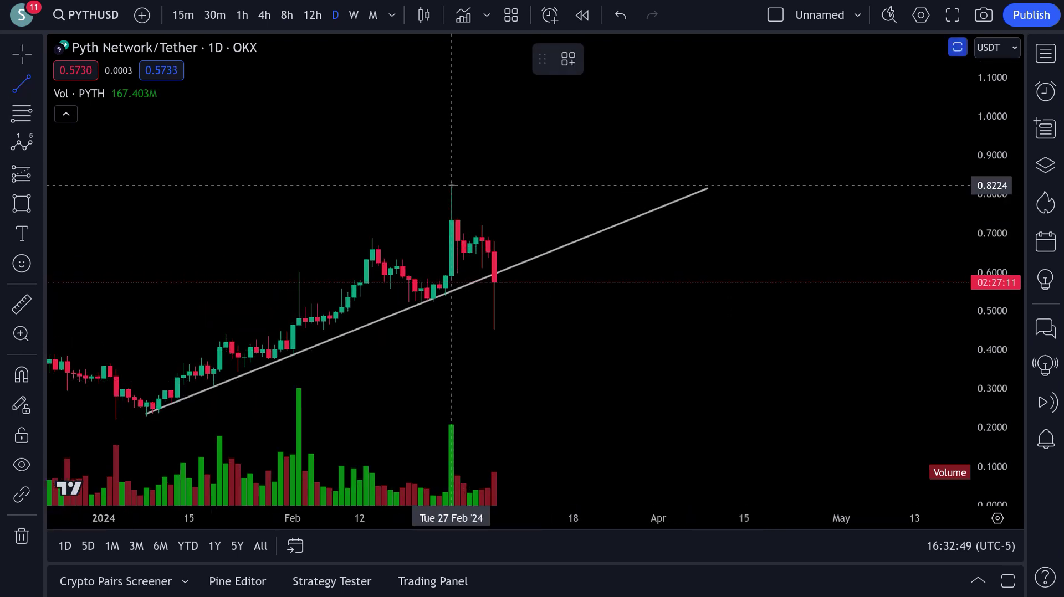
{"action": "left_click", "coordinate": [452, 185]}
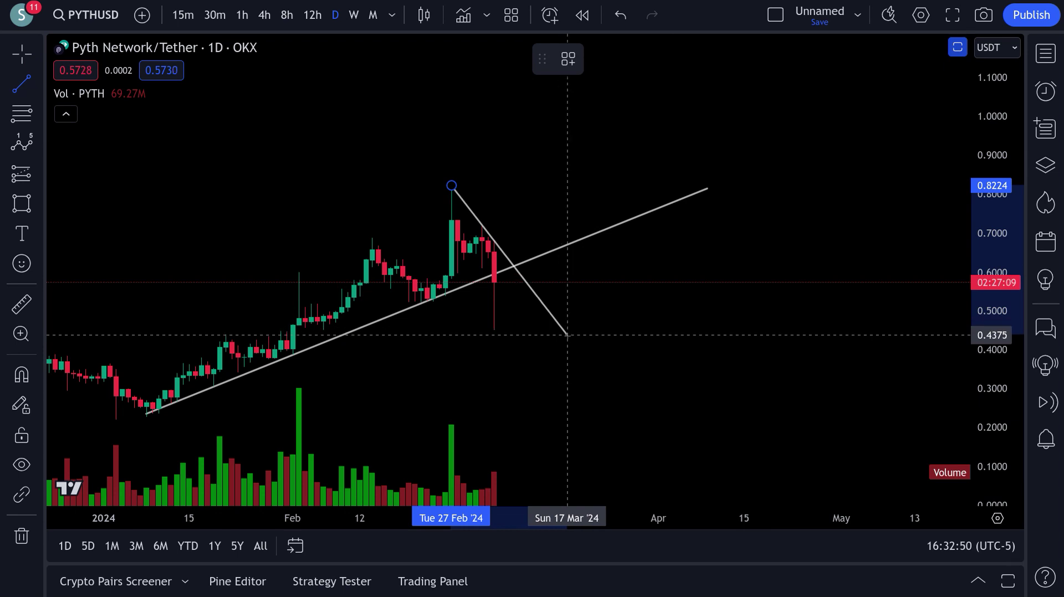
{"action": "left_click", "coordinate": [567, 336]}
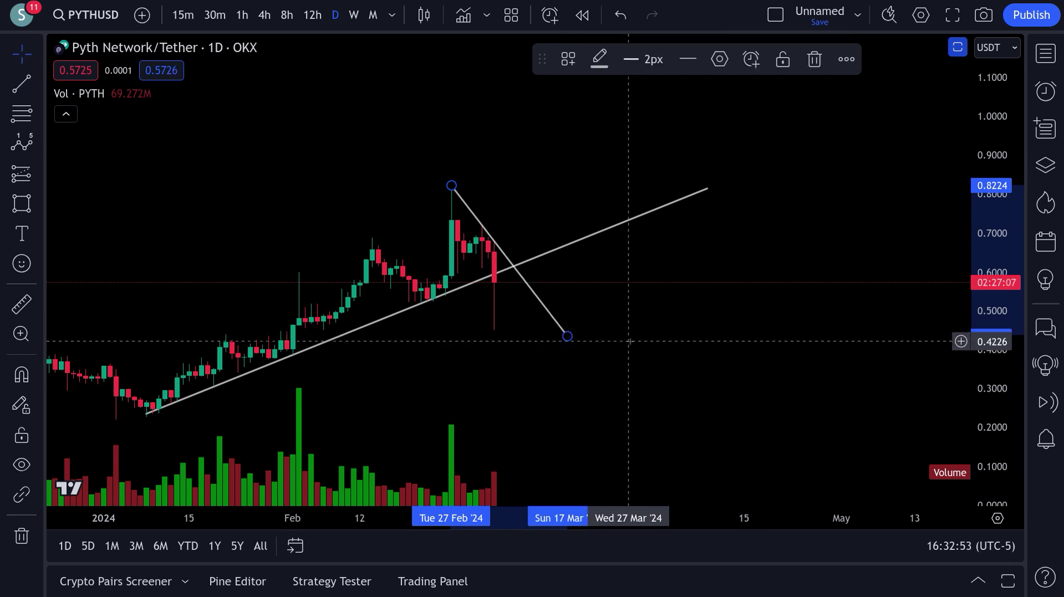
{"action": "left_click", "coordinate": [647, 344]}
{"action": "left_click_drag", "start_coordinate": [659, 352], "coordinate": [769, 258]}
{"action": "scroll", "coordinate": [765, 304], "scroll_direction": "down", "scroll_amount": 3}
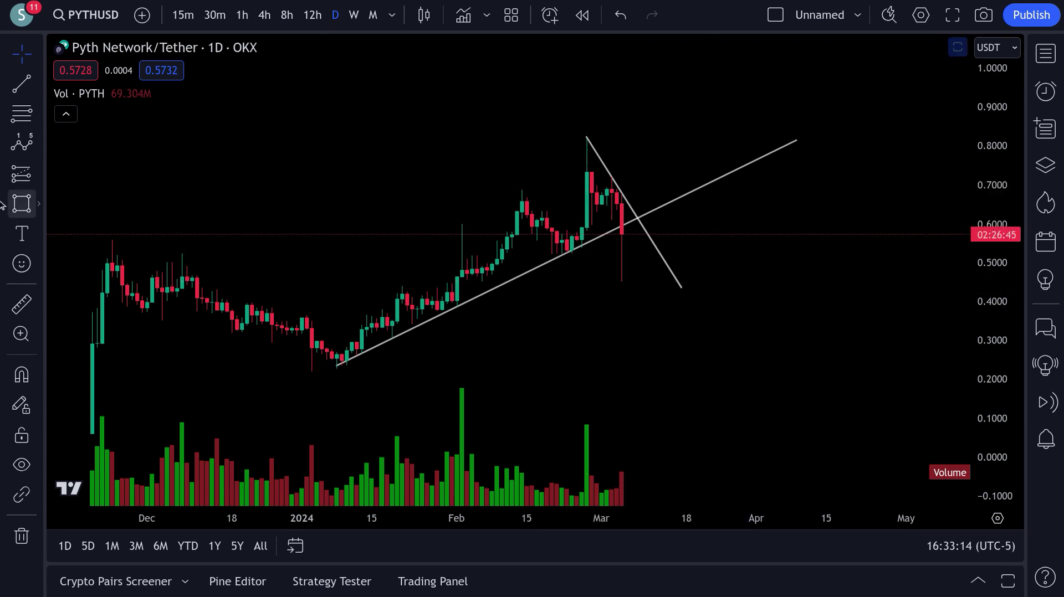
{"action": "left_click", "coordinate": [21, 114]}
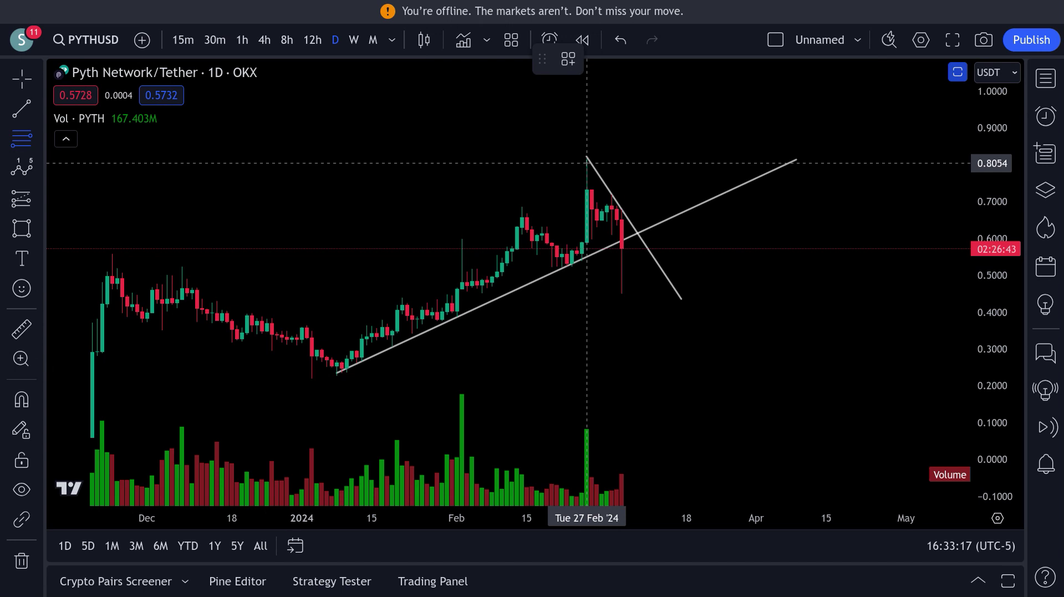
{"action": "left_click", "coordinate": [586, 163]}
{"action": "left_click", "coordinate": [592, 220]}
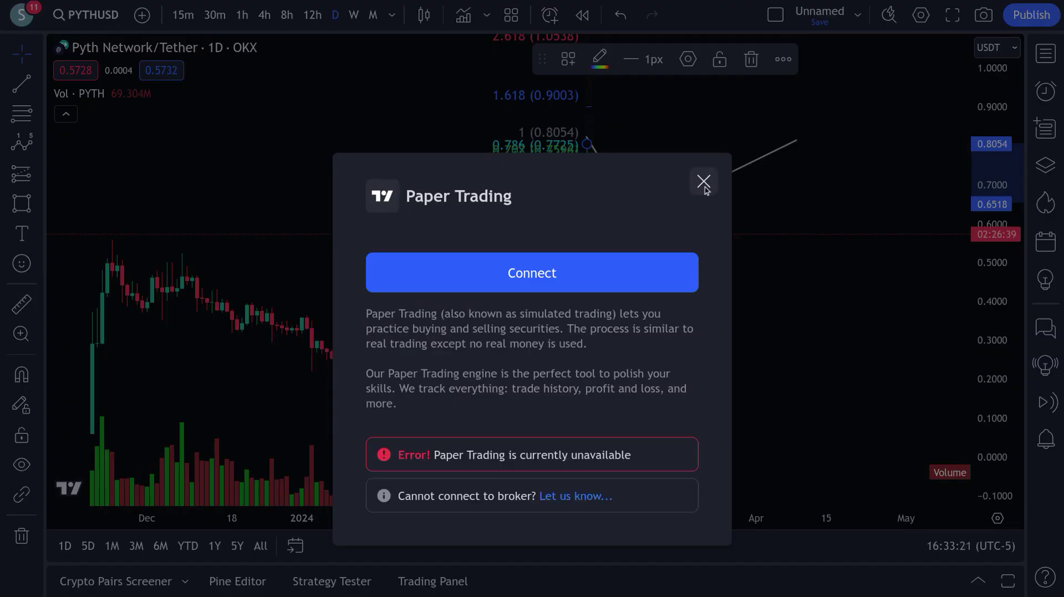
{"action": "left_click", "coordinate": [704, 181]}
{"action": "key", "text": "Delete"}
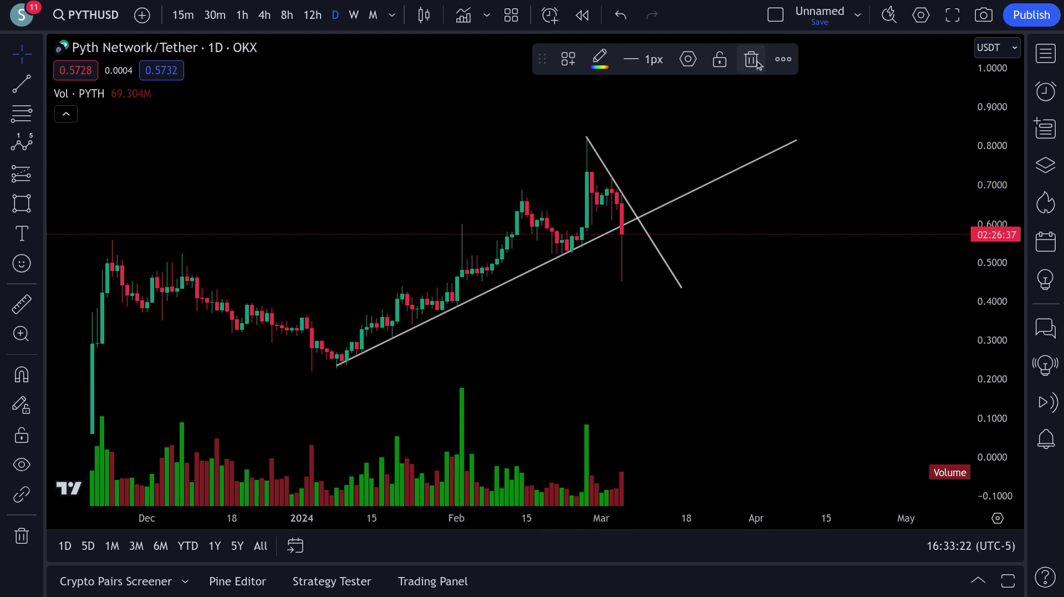
- Sketch a five-wave Elliott pattern from the 27 February high down to a fifth point at about 0.3477, and delete it
{"action": "left_click", "coordinate": [14, 145]}
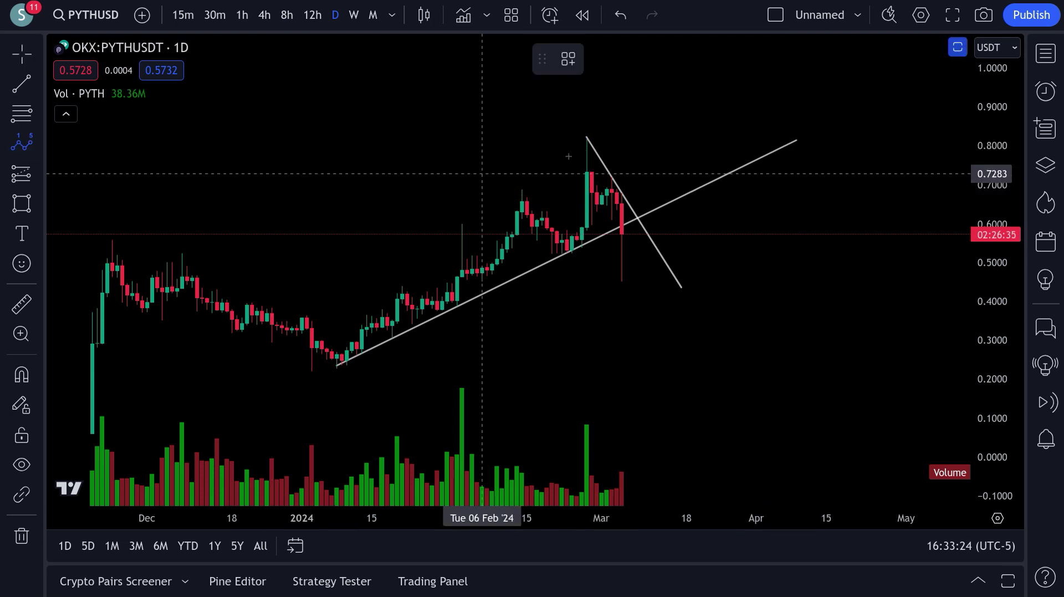
{"action": "left_click", "coordinate": [587, 140]}
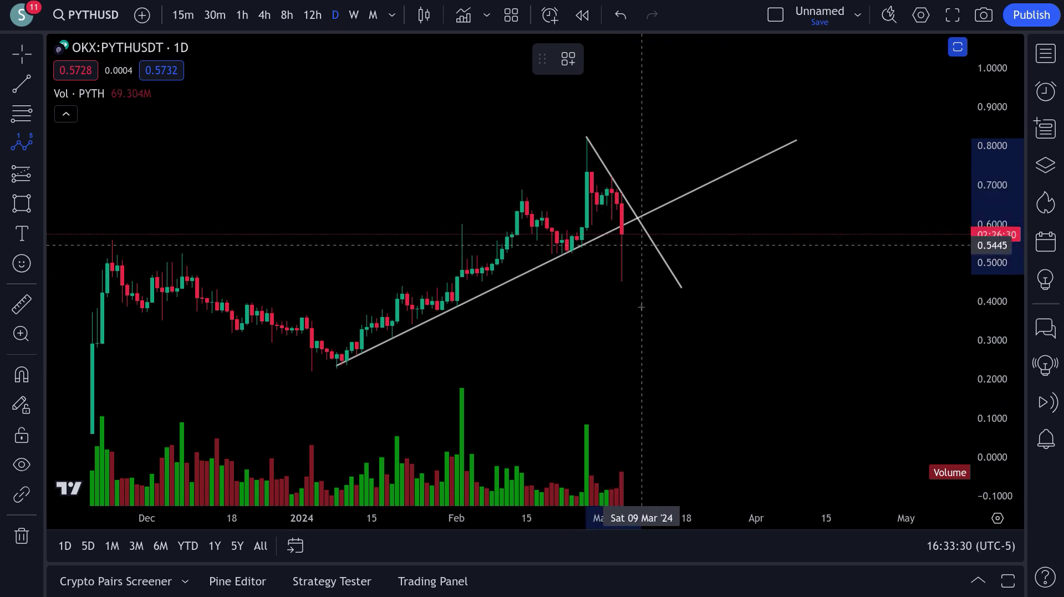
{"action": "left_click", "coordinate": [636, 330]}
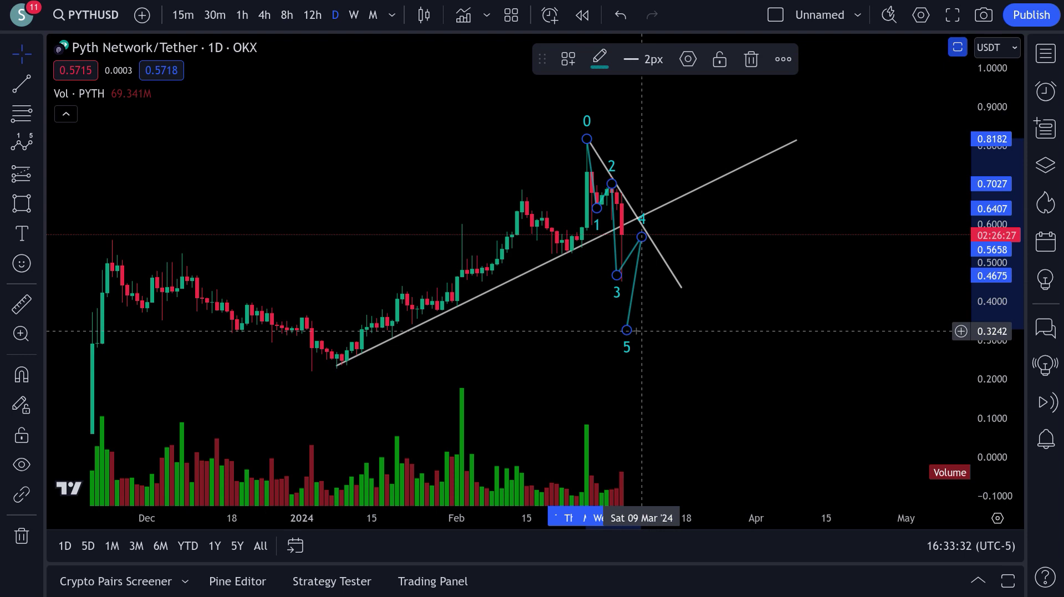
{"action": "left_click", "coordinate": [668, 309]}
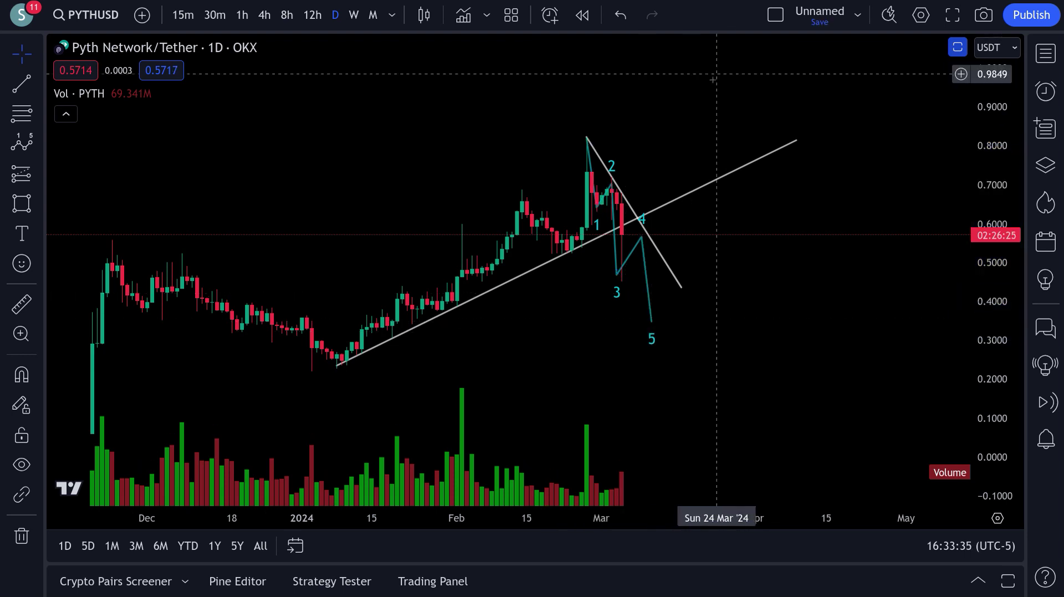
{"action": "left_click", "coordinate": [635, 246]}
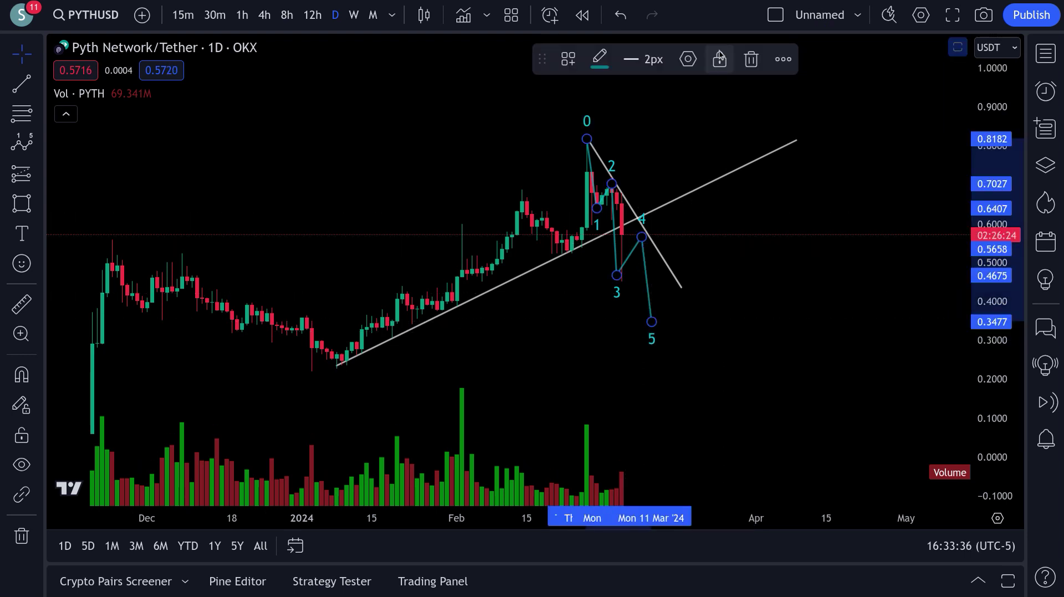
{"action": "left_click", "coordinate": [750, 62]}
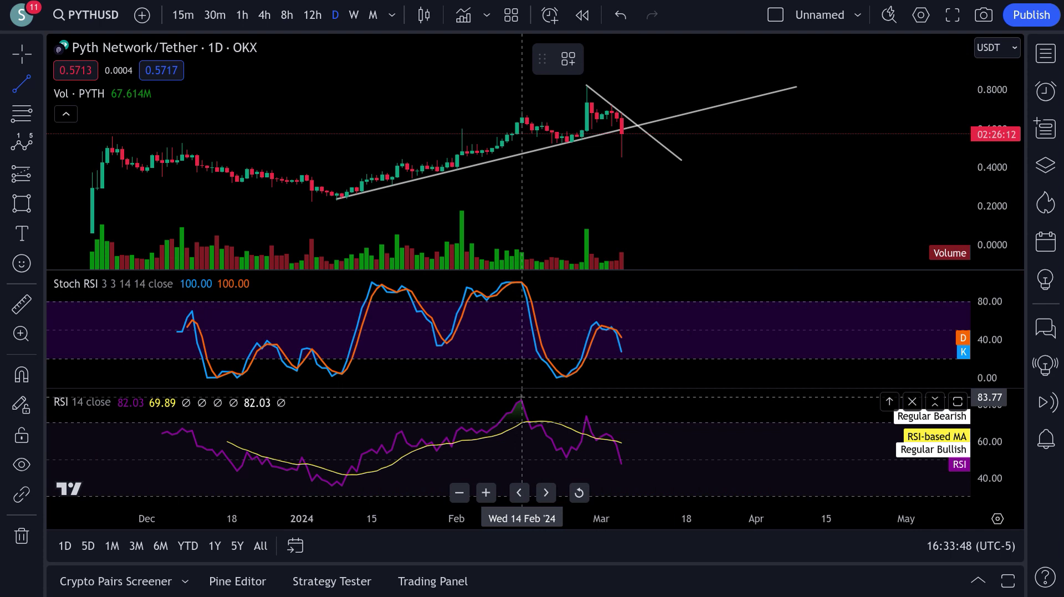
- Draw a descending trend line across the RSI peaks from 14 February at about 83.77 to 6 March at about 68.90
{"action": "left_click", "coordinate": [522, 397]}
{"action": "left_click", "coordinate": [626, 422]}
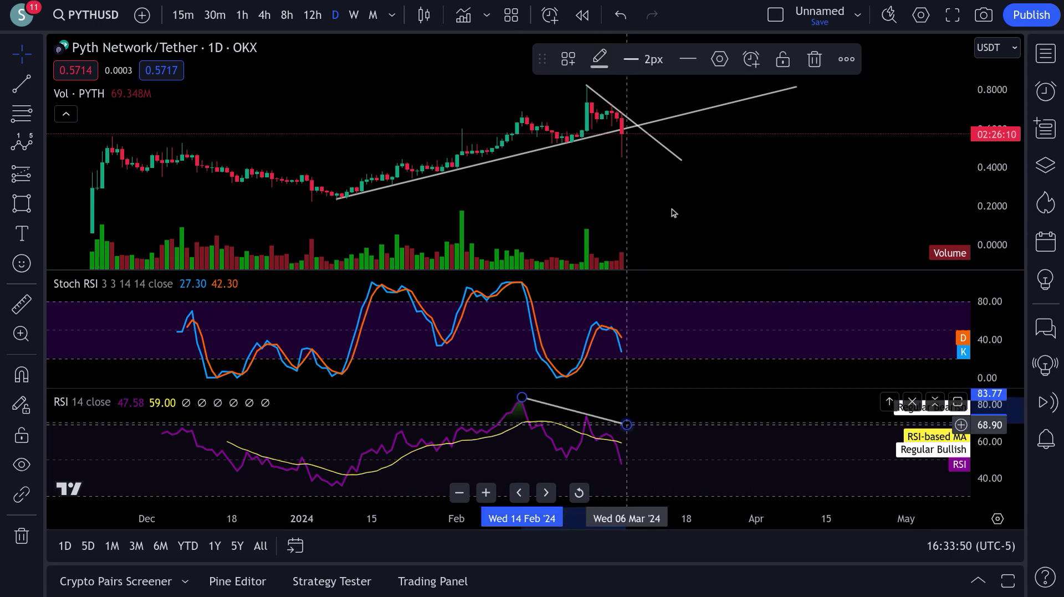
{"action": "left_click", "coordinate": [712, 57]}
{"action": "key", "text": "Escape"}
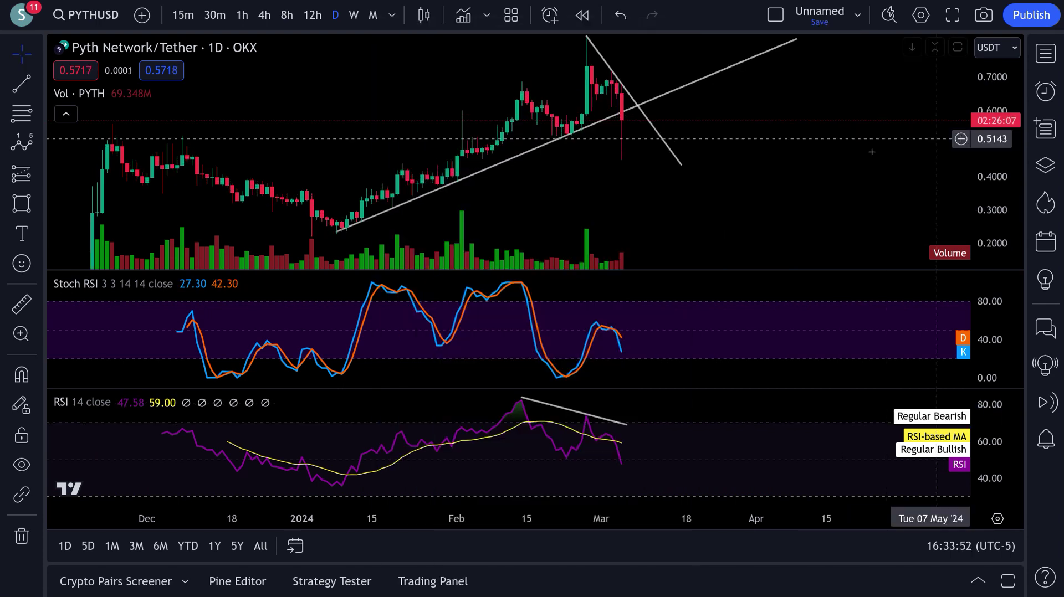
- Examine price, Stochastic RSI and RSI on the 12-hour, 8-hour and 4-hour intervals
{"action": "left_click_drag", "start_coordinate": [750, 174], "coordinate": [725, 220]}
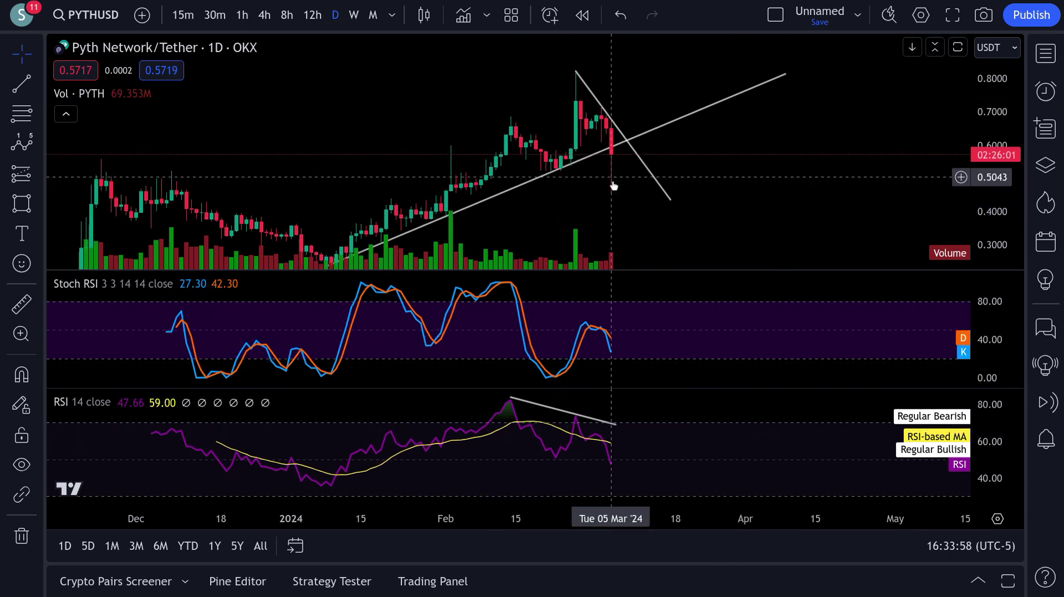
{"action": "left_click", "coordinate": [311, 15]}
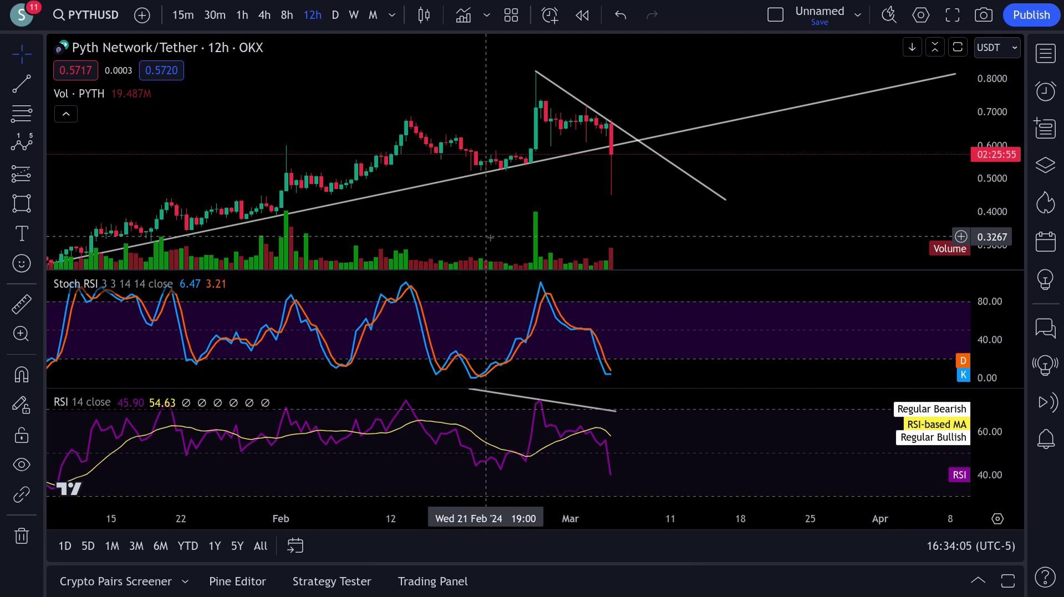
{"action": "left_click", "coordinate": [285, 17]}
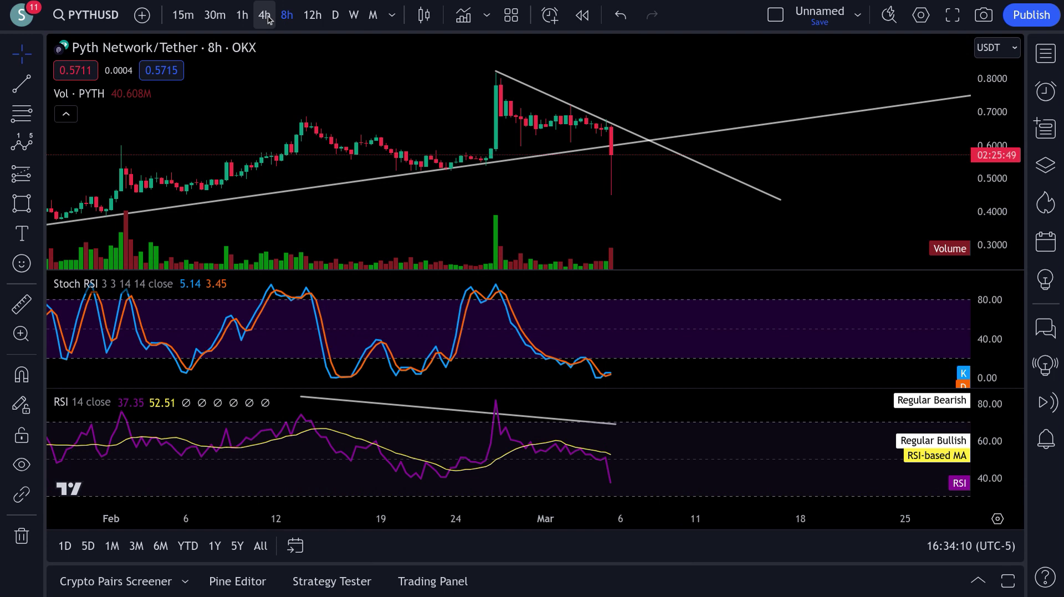
{"action": "left_click", "coordinate": [266, 16]}
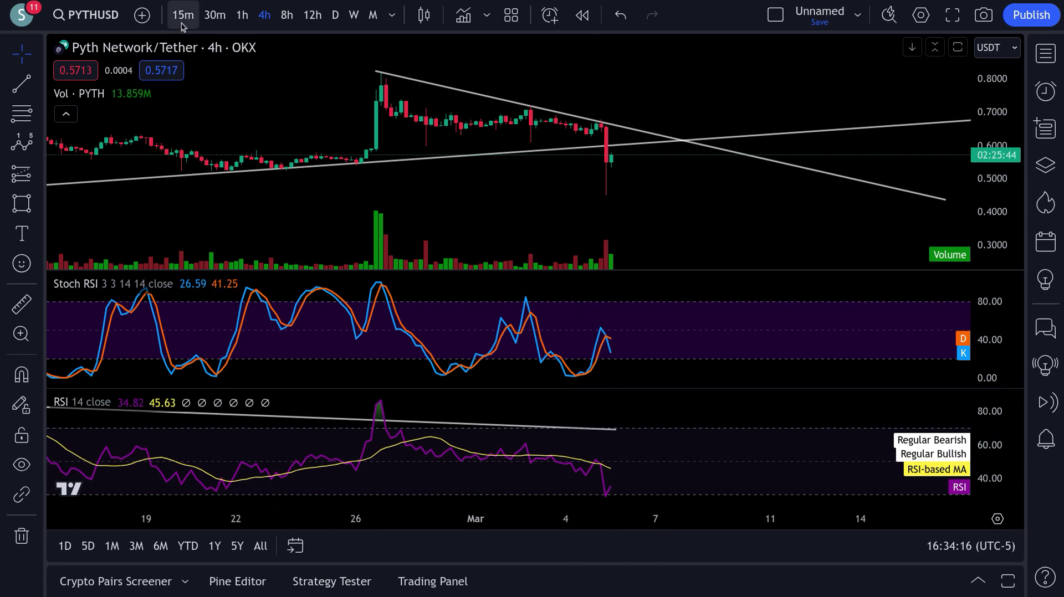
- View the weekly interval, switch the chart to the daily interval, and maximise the price pane
{"action": "left_click", "coordinate": [355, 15]}
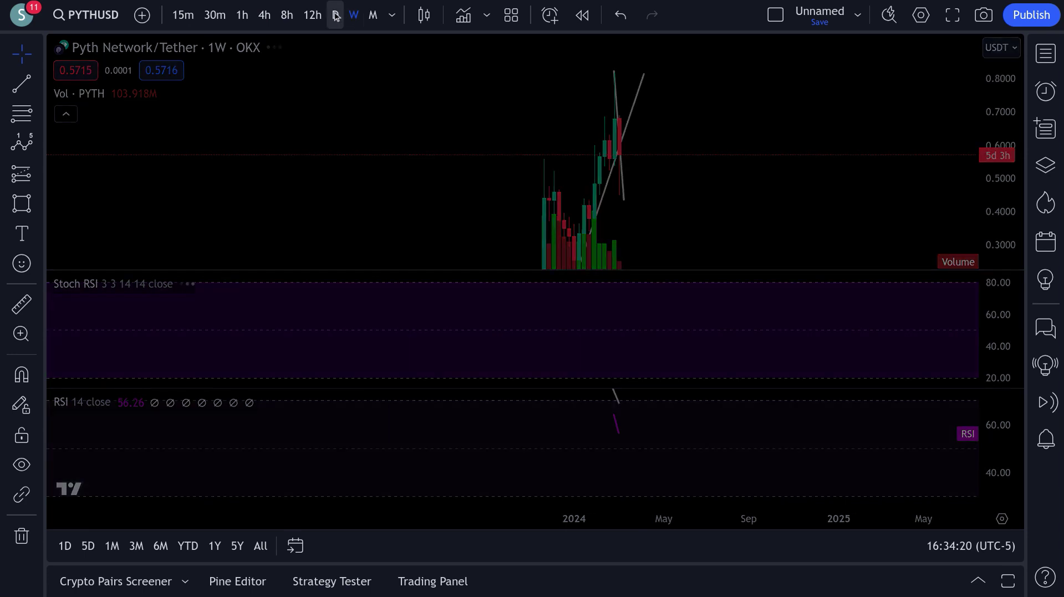
{"action": "left_click", "coordinate": [337, 16]}
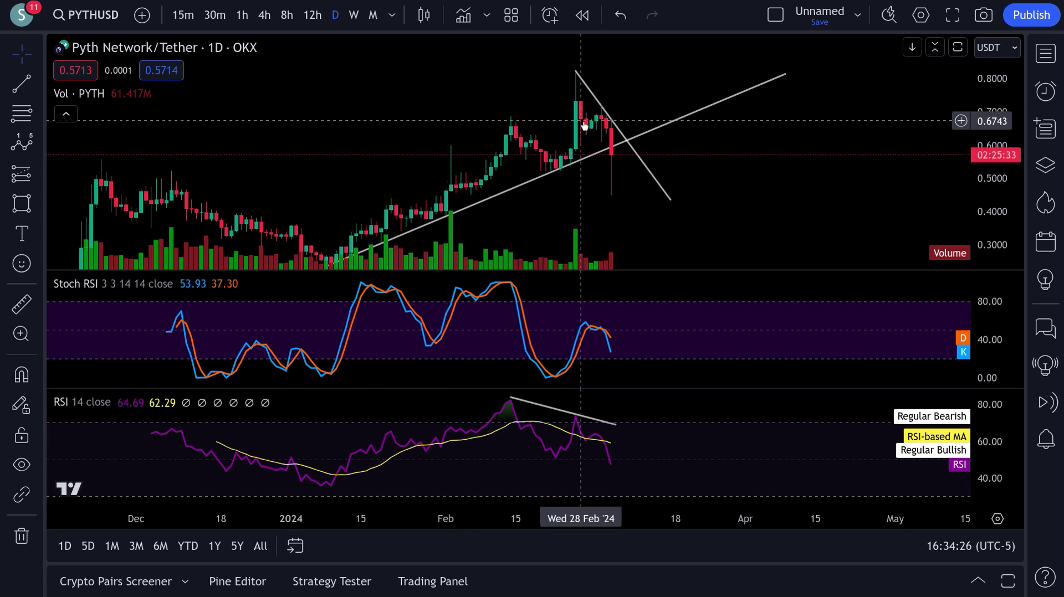
{"action": "scroll", "coordinate": [680, 199], "scroll_direction": "down", "scroll_amount": 1}
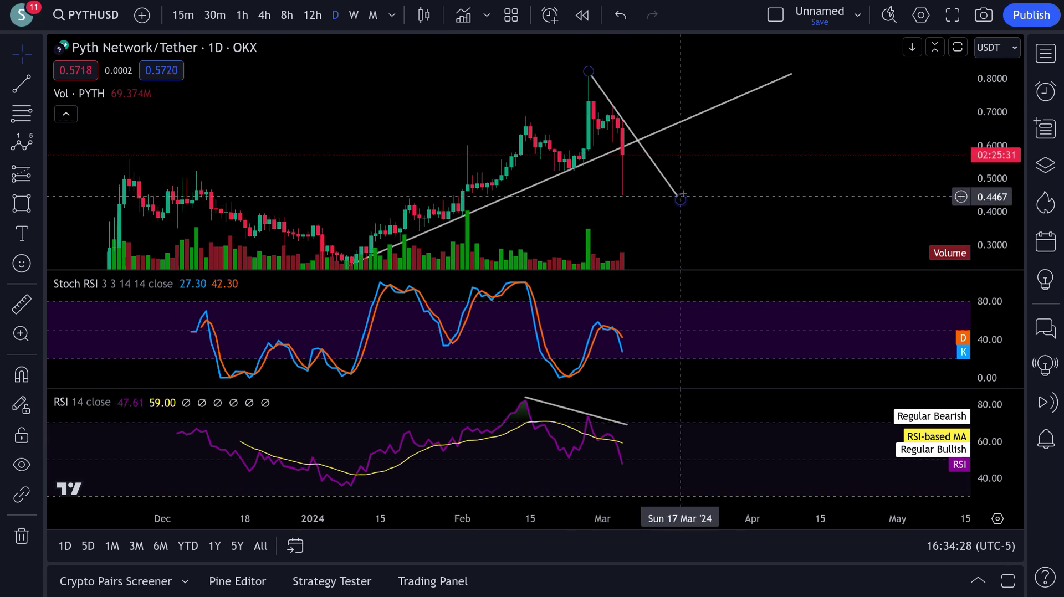
{"action": "scroll", "coordinate": [681, 199], "scroll_direction": "down", "scroll_amount": 3}
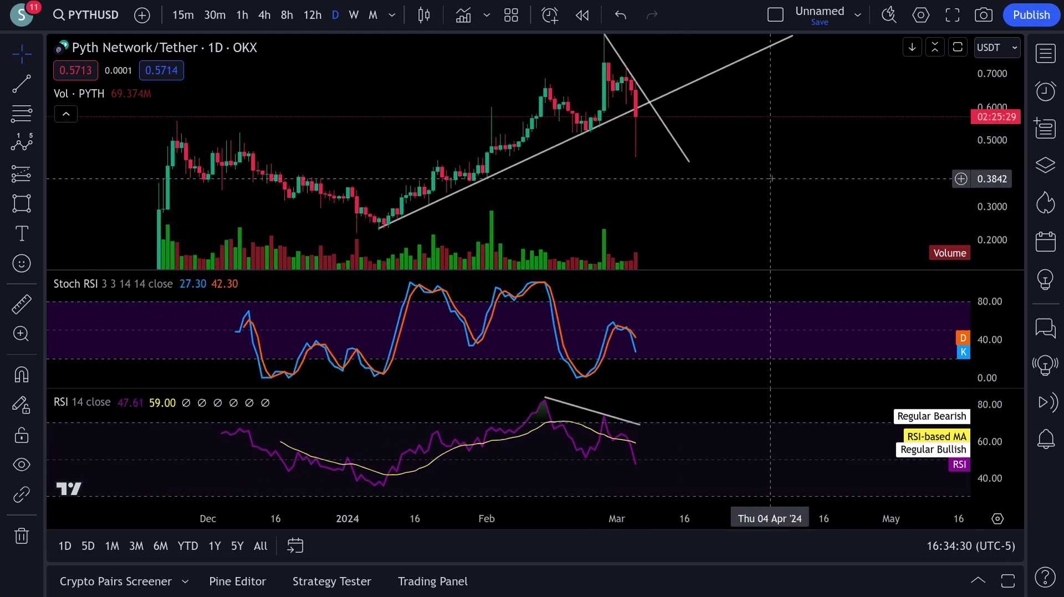
{"action": "double_click", "coordinate": [770, 178]}
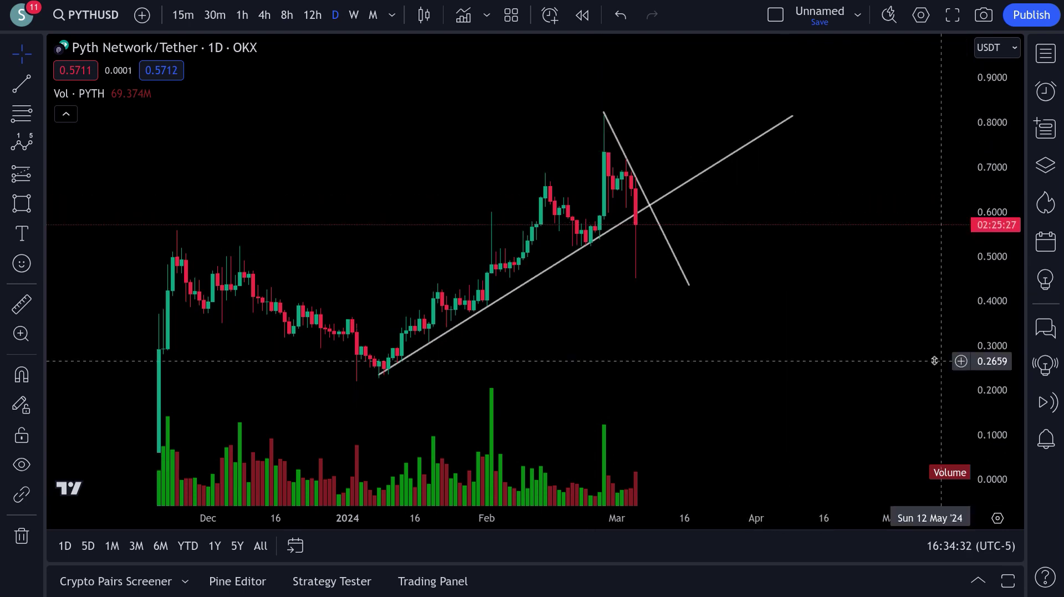
{"action": "scroll", "coordinate": [900, 347], "scroll_direction": "right", "scroll_amount": 1}
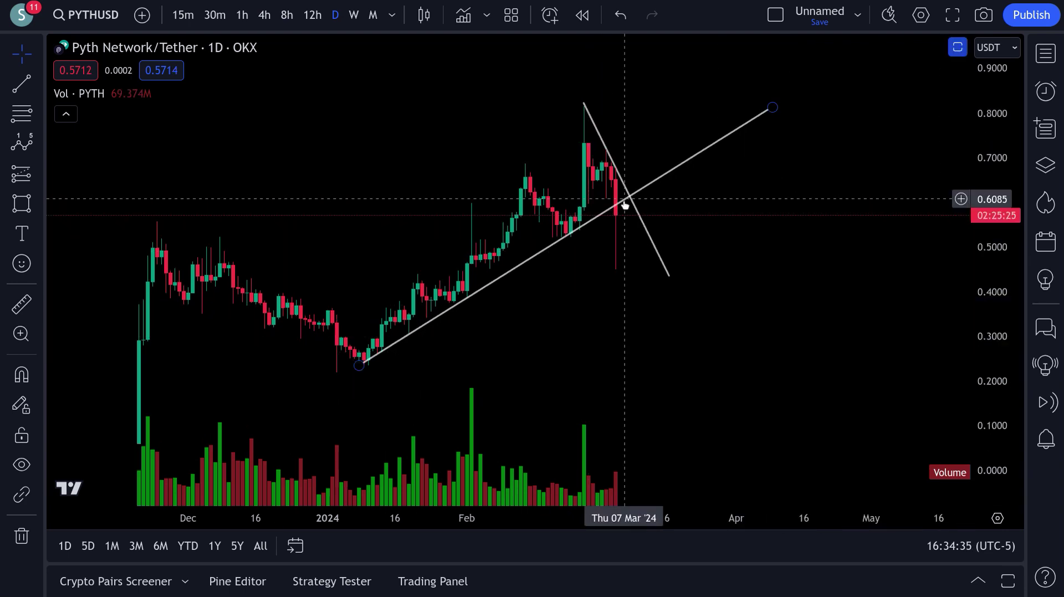
- Draw a Fibonacci retracement from about 0.2324 at the January low's level up to about 0.8208 at the February high's level
{"action": "left_click", "coordinate": [21, 114]}
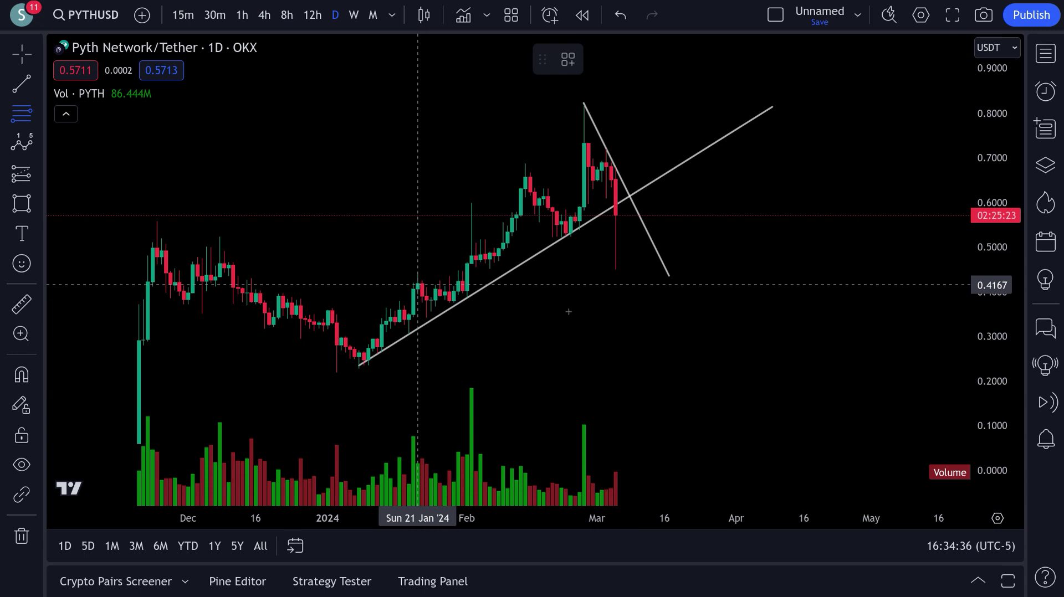
{"action": "left_click", "coordinate": [693, 366]}
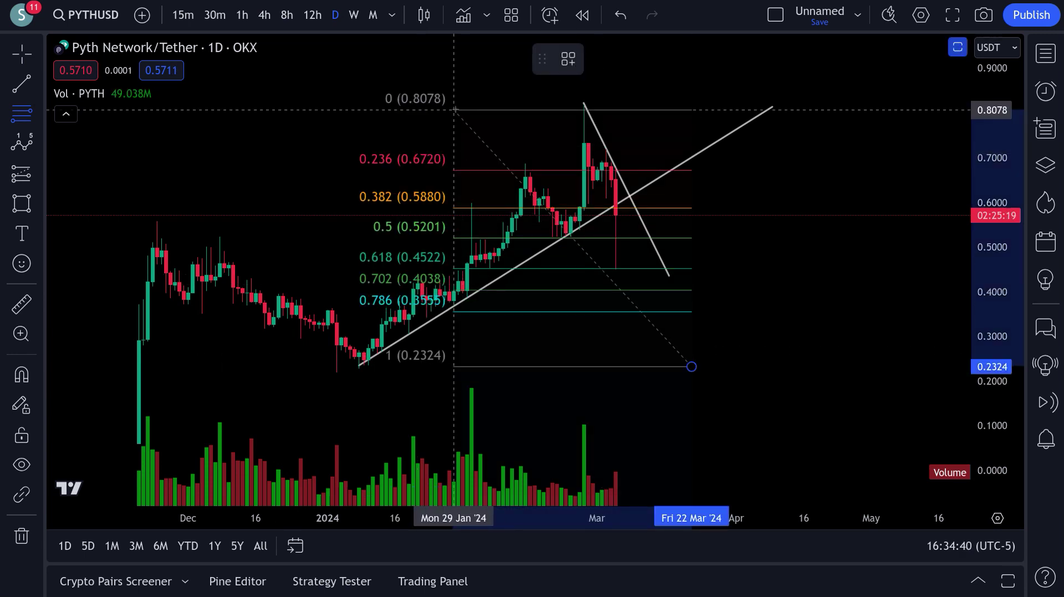
{"action": "left_click", "coordinate": [449, 103]}
{"action": "left_click", "coordinate": [722, 298]}
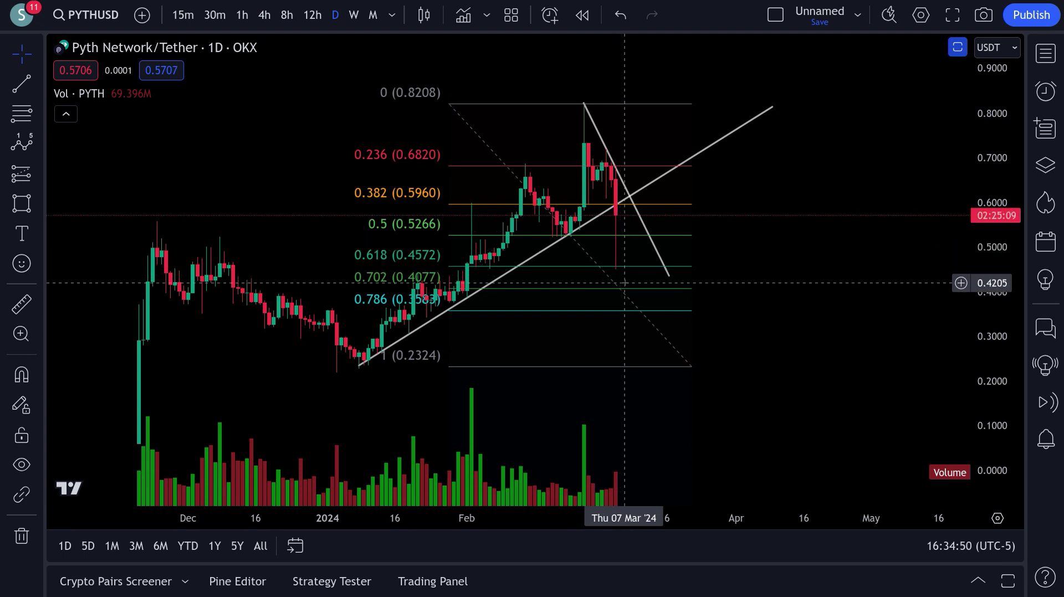
- Draw a green rectangle from 19 February to 17 March, filling the zone between the 0.618 and 0.702 retracement levels
{"action": "left_click", "coordinate": [22, 203]}
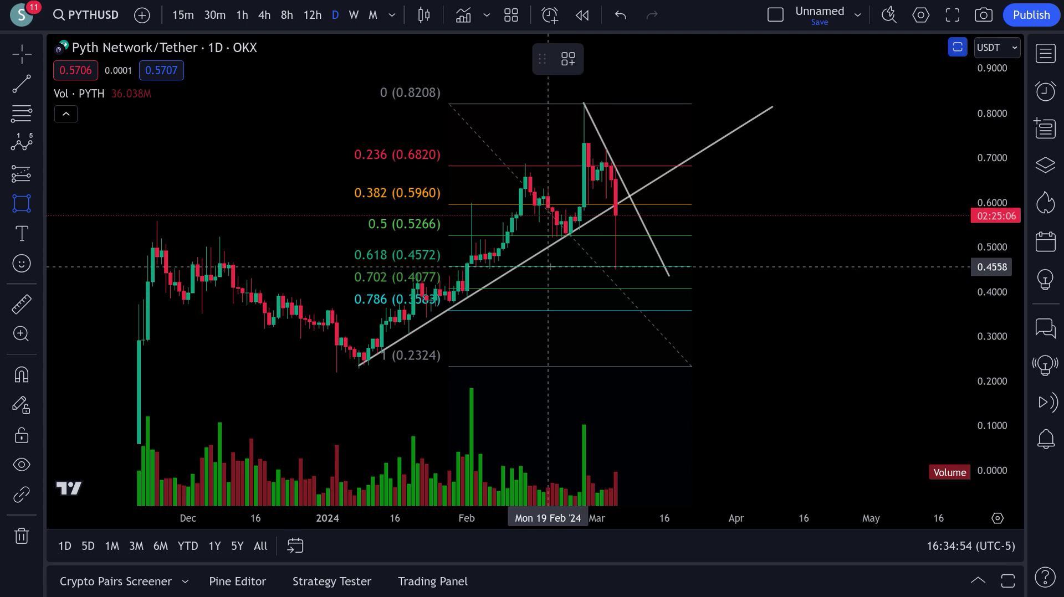
{"action": "left_click", "coordinate": [548, 266]}
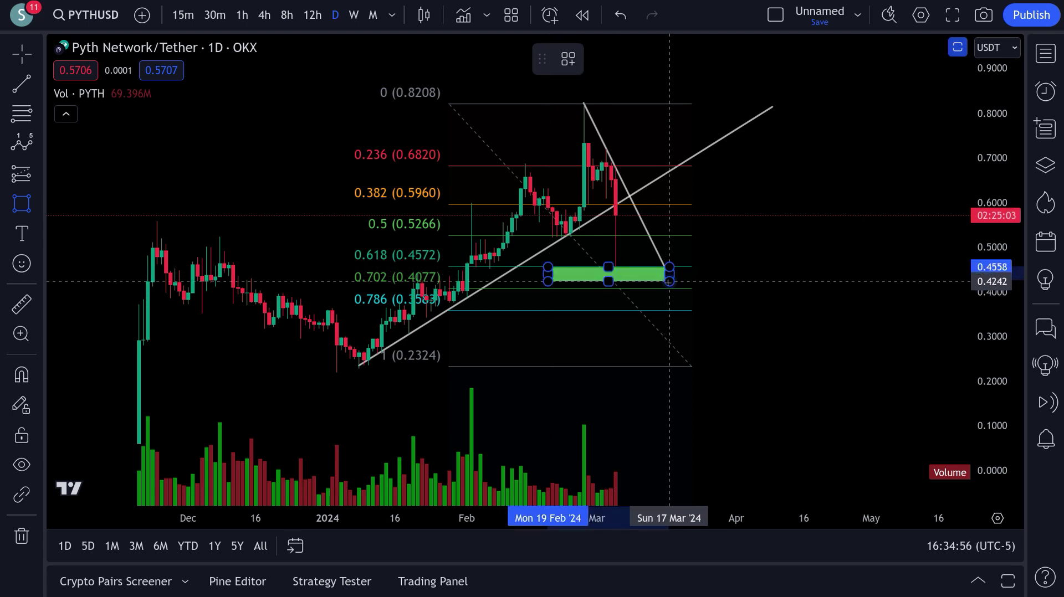
{"action": "left_click", "coordinate": [670, 288]}
{"action": "left_click", "coordinate": [787, 298]}
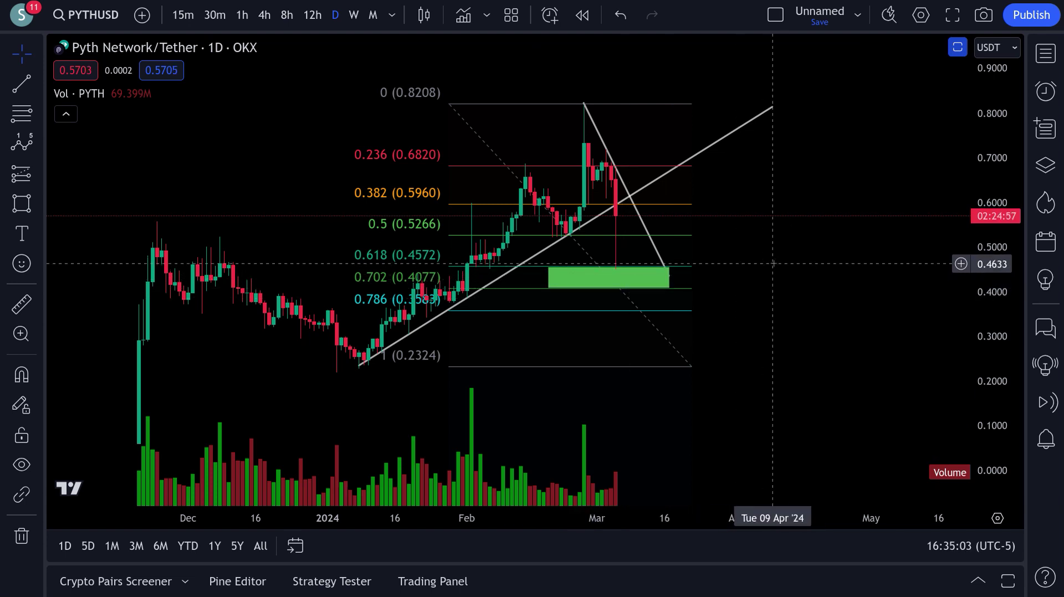
- Sketch a five-wave Elliott pattern from the 28 February high at about 0.8041 down to a fifth point at about 0.4037, and delete it
{"action": "double_click", "coordinate": [799, 284]}
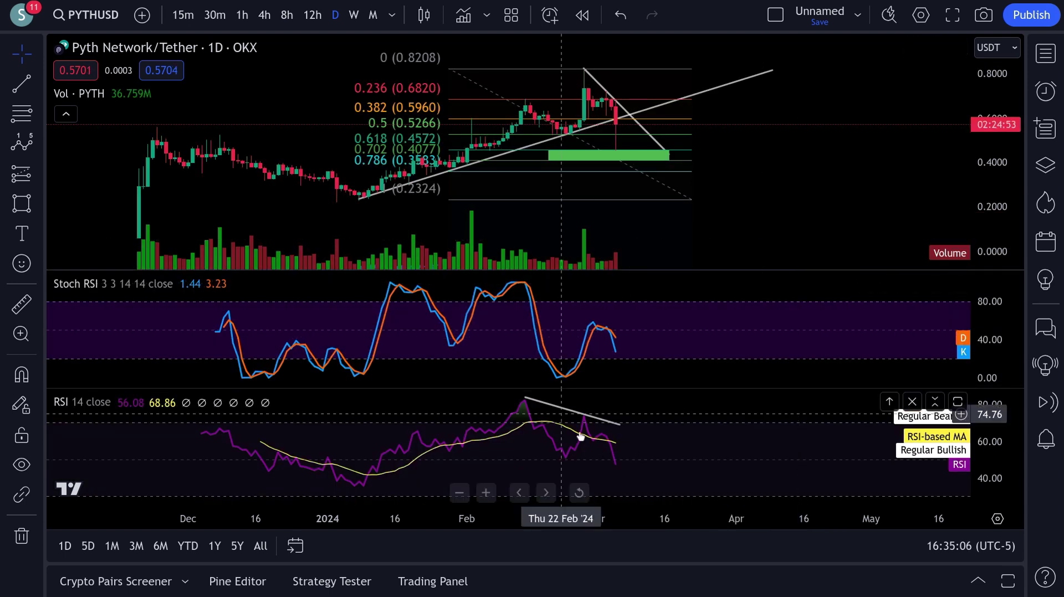
{"action": "double_click", "coordinate": [755, 199]}
{"action": "left_click", "coordinate": [22, 143]}
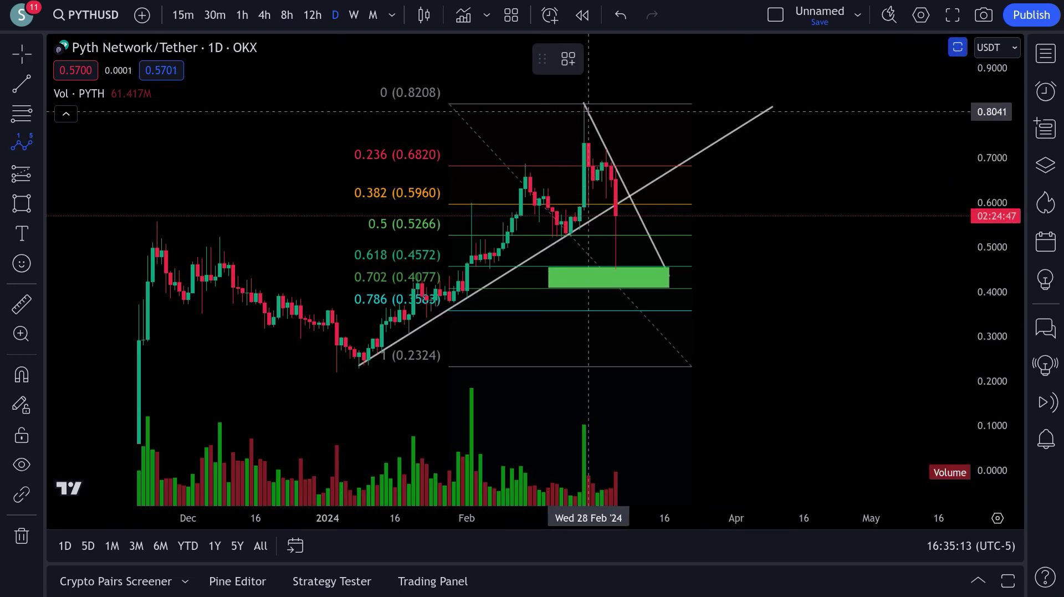
{"action": "left_click", "coordinate": [588, 112]}
{"action": "left_click", "coordinate": [589, 179]}
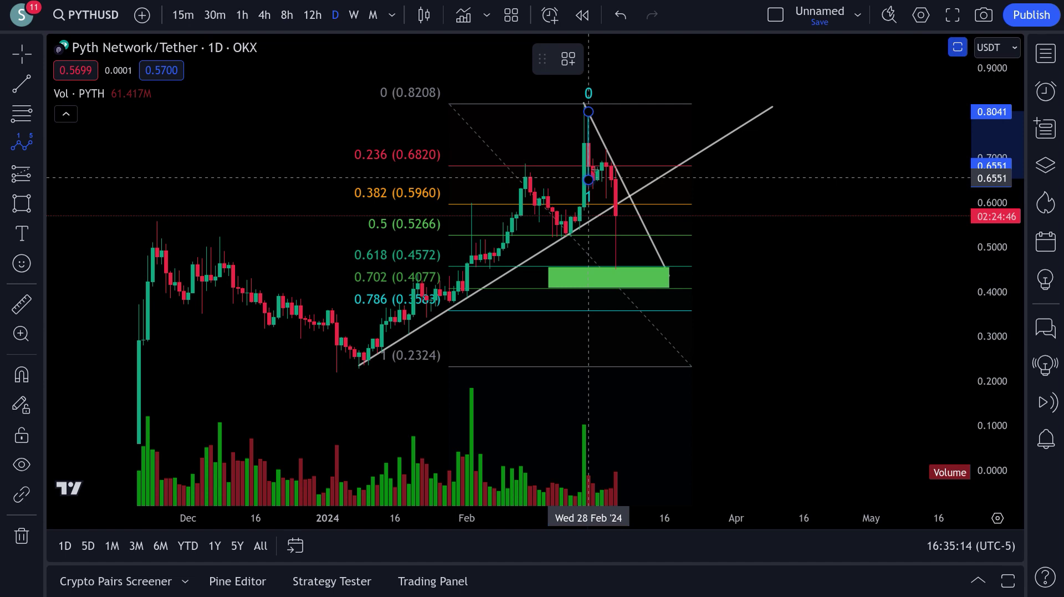
{"action": "left_click", "coordinate": [606, 150]}
{"action": "left_click", "coordinate": [616, 267]}
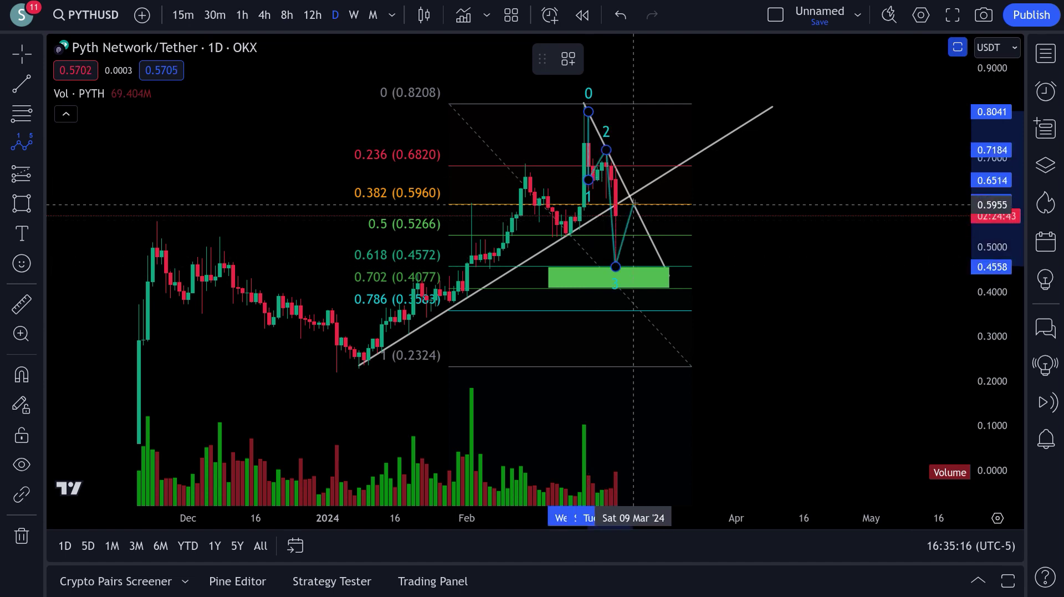
{"action": "left_click", "coordinate": [628, 201]}
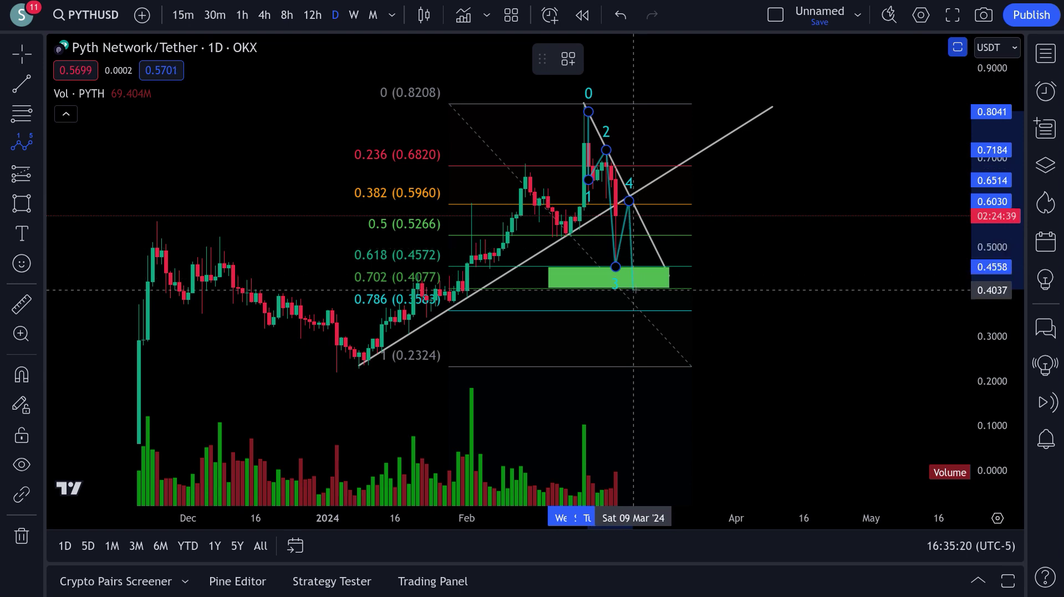
{"action": "left_click", "coordinate": [634, 290]}
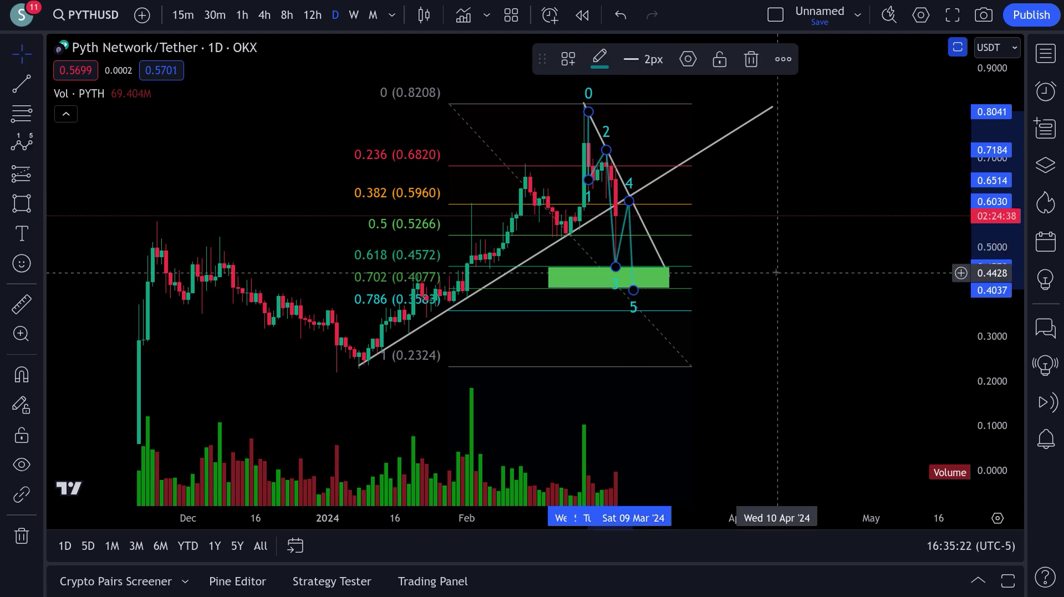
{"action": "left_click", "coordinate": [749, 66]}
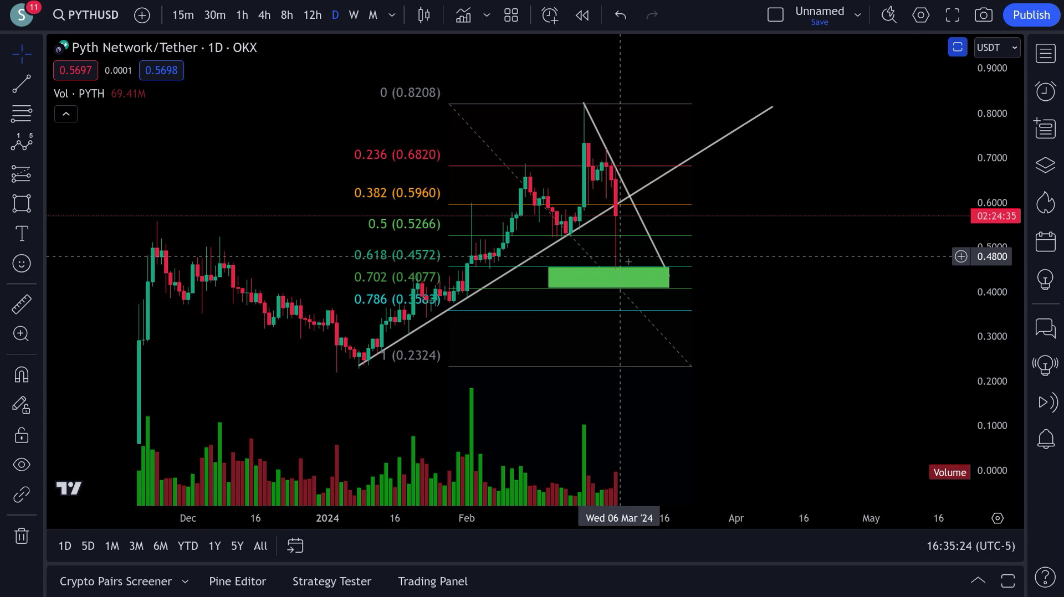
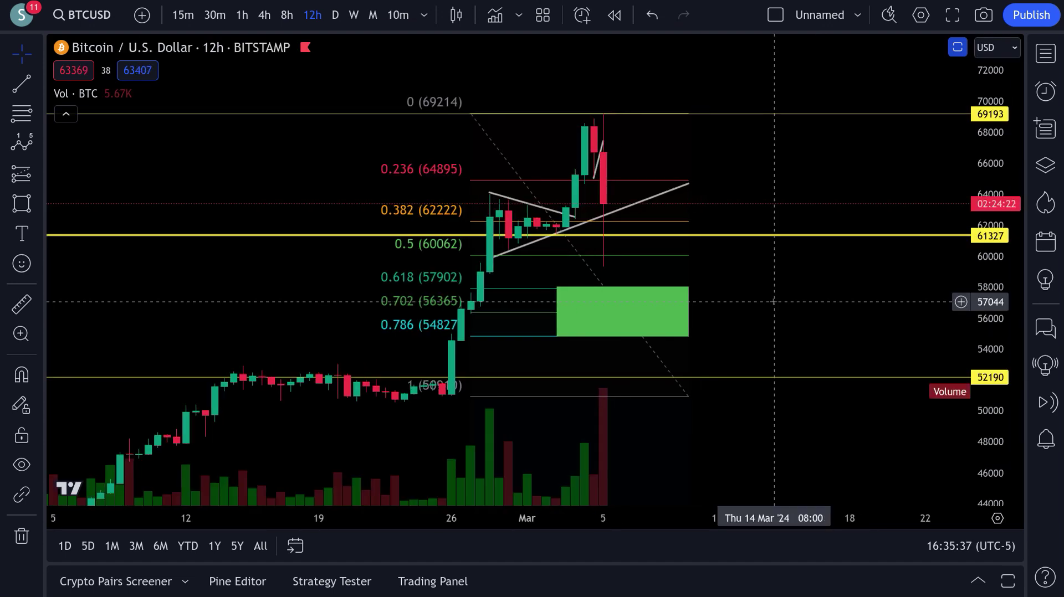
- Delete the short rising trend line over the early March candles on the Bitcoin 12-hour chart
{"action": "scroll", "coordinate": [775, 301], "scroll_direction": "up", "scroll_amount": 1}
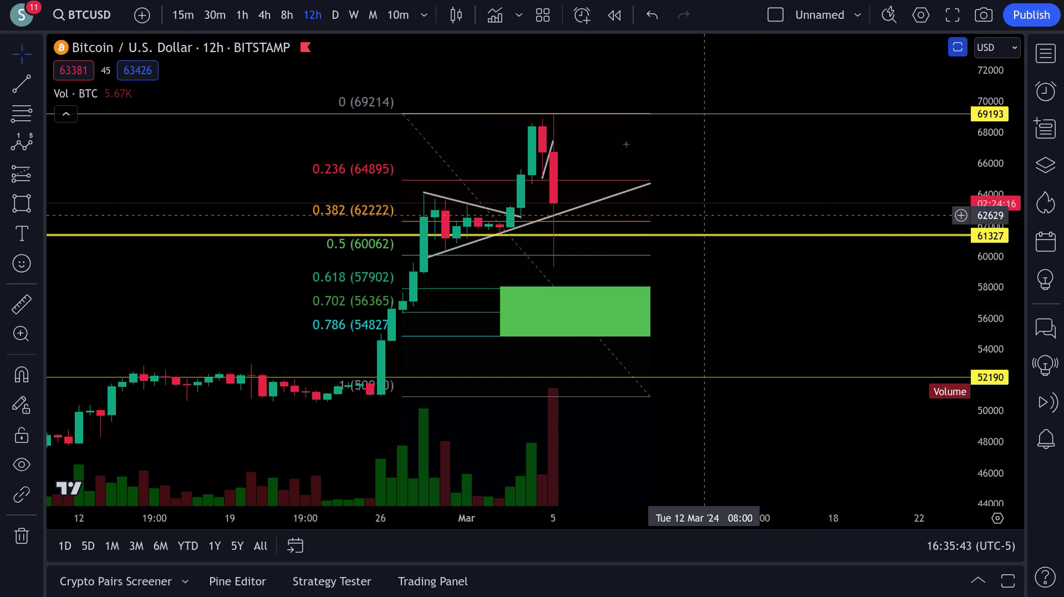
{"action": "left_click", "coordinate": [548, 160]}
{"action": "key", "text": "Delete"}
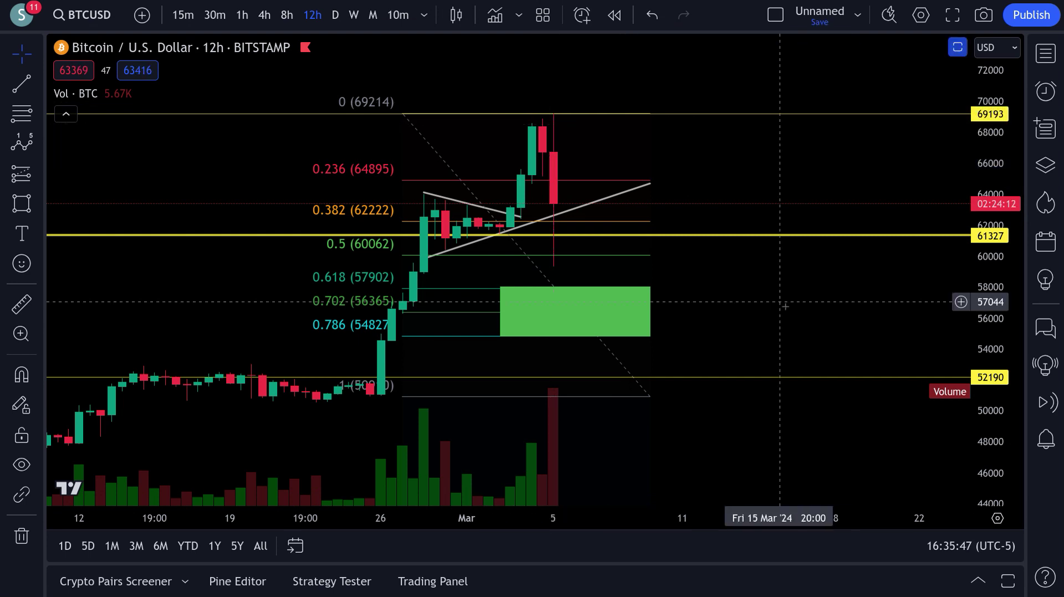
{"action": "scroll", "coordinate": [807, 304], "scroll_direction": "down", "scroll_amount": 1}
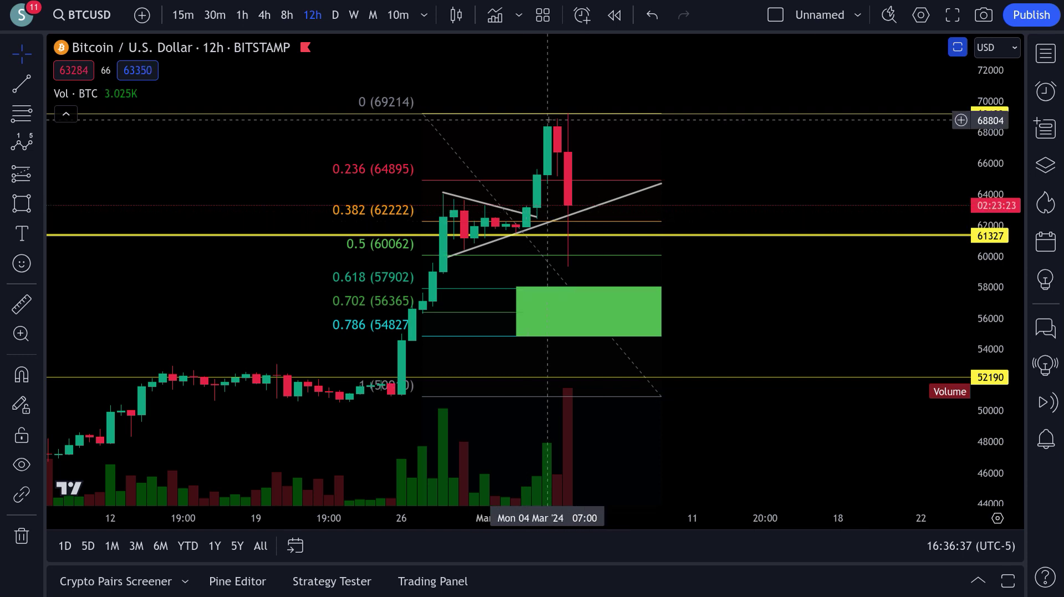
- View Bitcoin on the weekly interval, switch it to the monthly interval, and compress the price scale to fit the whole price history
{"action": "left_click", "coordinate": [362, 21]}
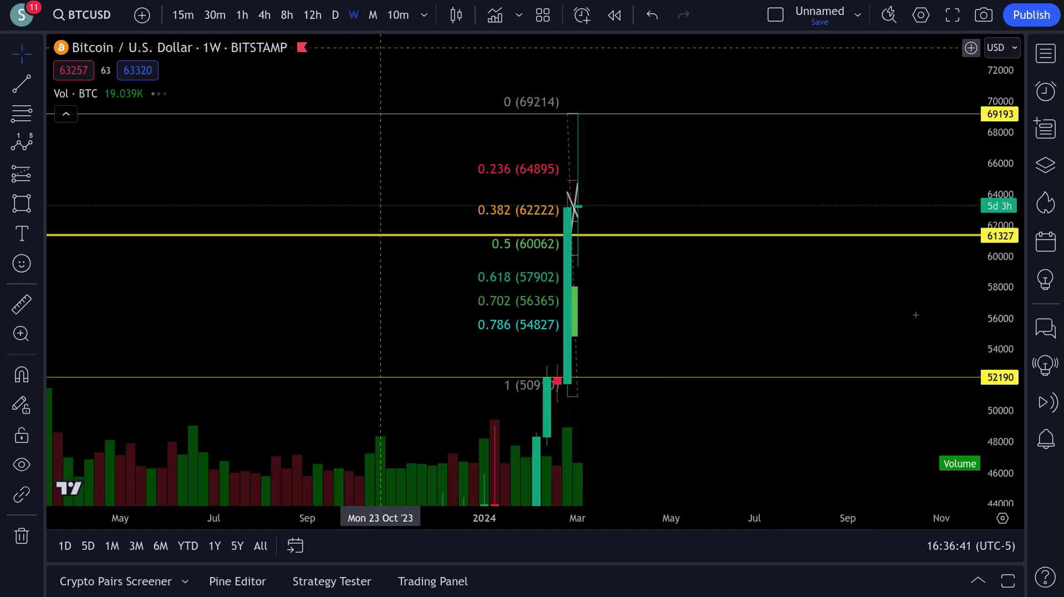
{"action": "left_click_drag", "start_coordinate": [997, 289], "coordinate": [999, 443]}
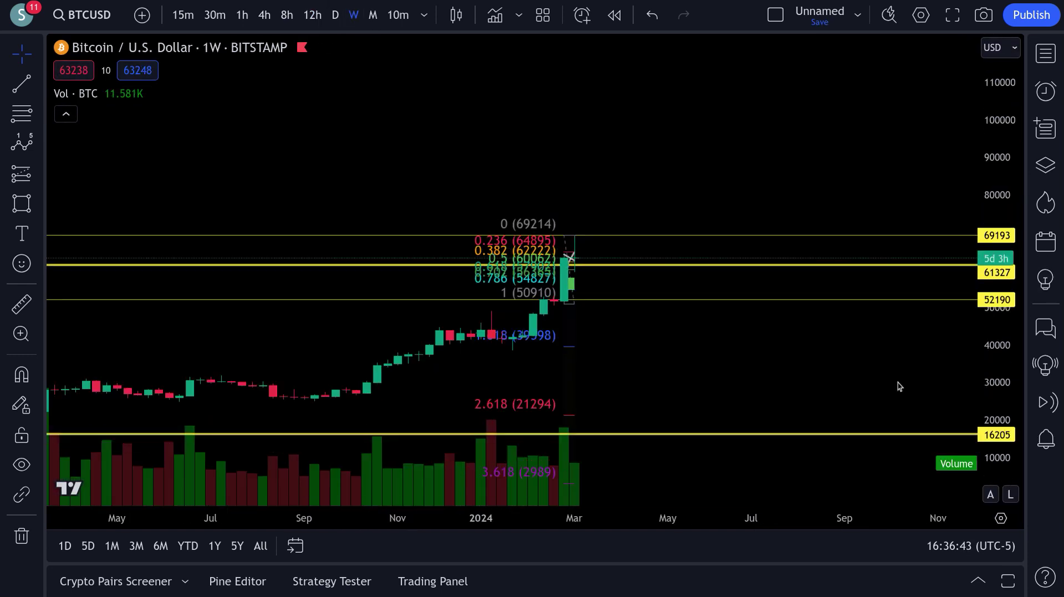
{"action": "scroll", "coordinate": [776, 355], "scroll_direction": "down", "scroll_amount": 5}
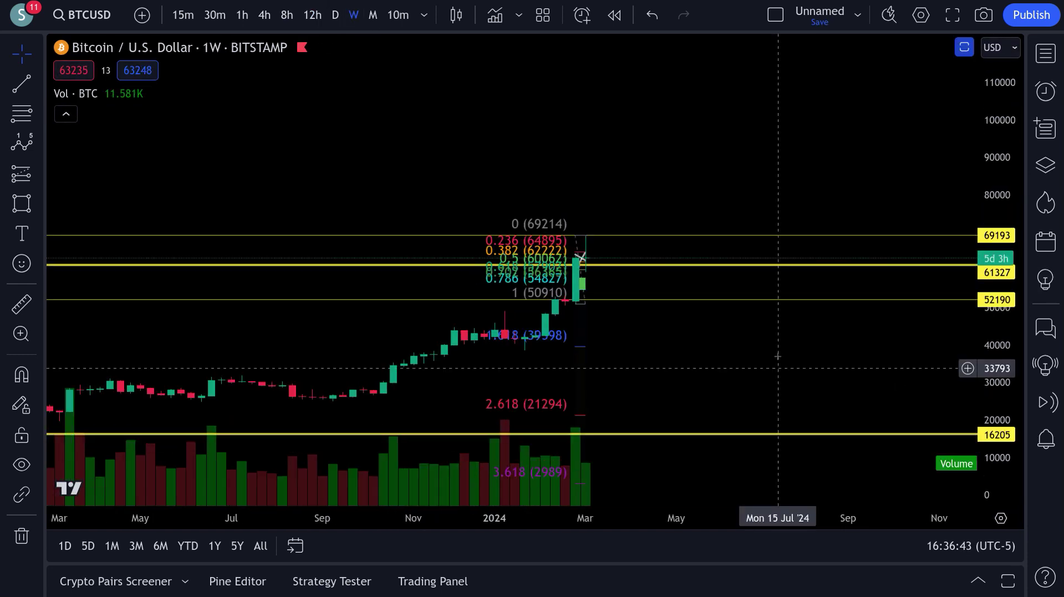
{"action": "left_click", "coordinate": [373, 15]}
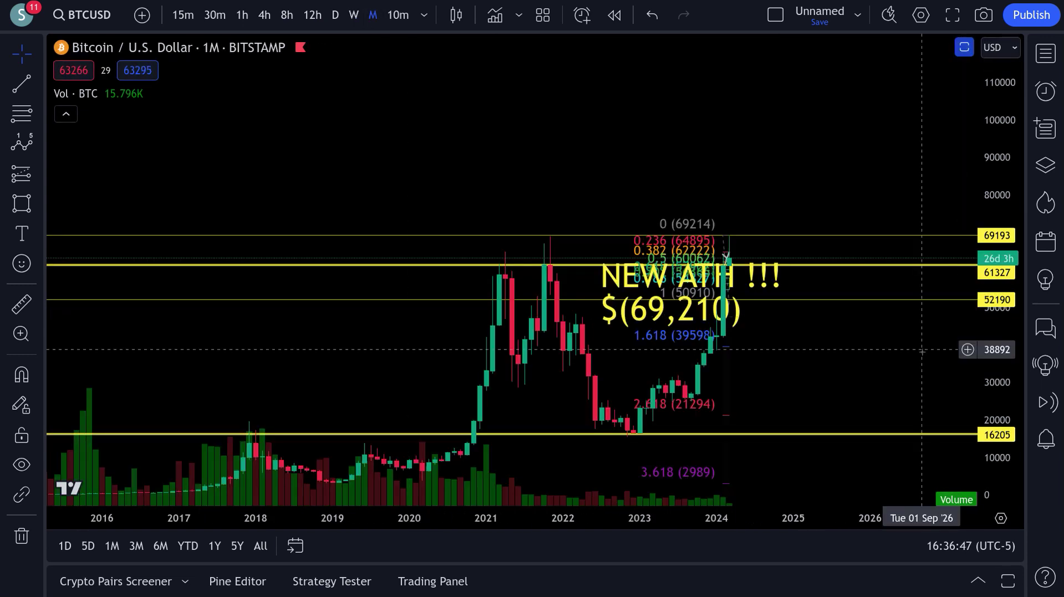
{"action": "left_click_drag", "start_coordinate": [803, 353], "coordinate": [807, 310]}
{"action": "scroll", "coordinate": [846, 320], "scroll_direction": "up", "scroll_amount": 3}
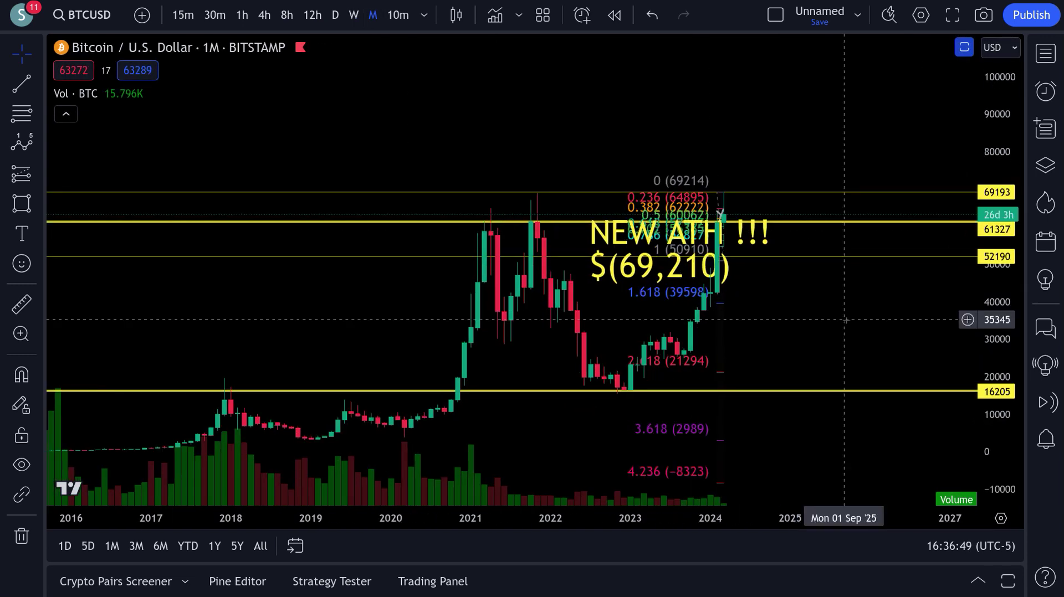
- Switch the Bitcoin monthly chart's price scale to logarithmic
{"action": "left_click", "coordinate": [19, 114]}
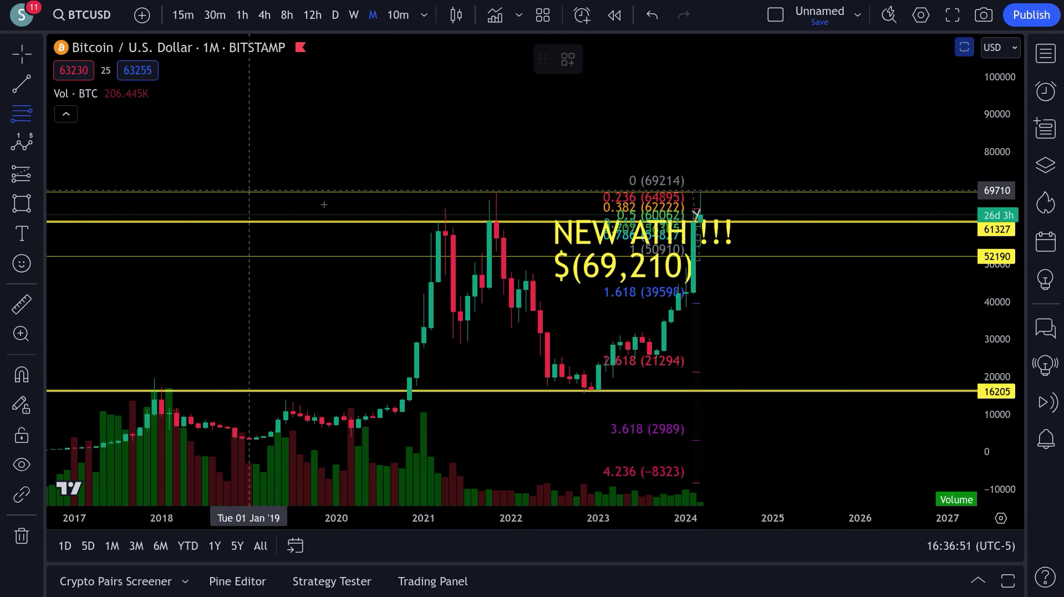
{"action": "left_click", "coordinate": [1004, 521]}
{"action": "left_click", "coordinate": [867, 296]}
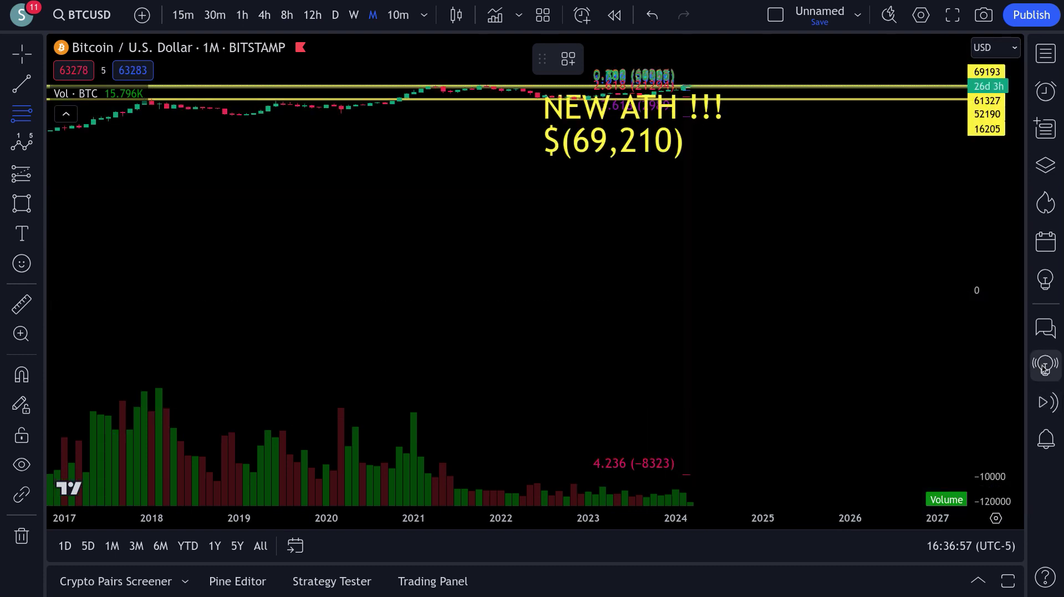
{"action": "left_click", "coordinate": [858, 206]}
{"action": "left_click", "coordinate": [936, 300]}
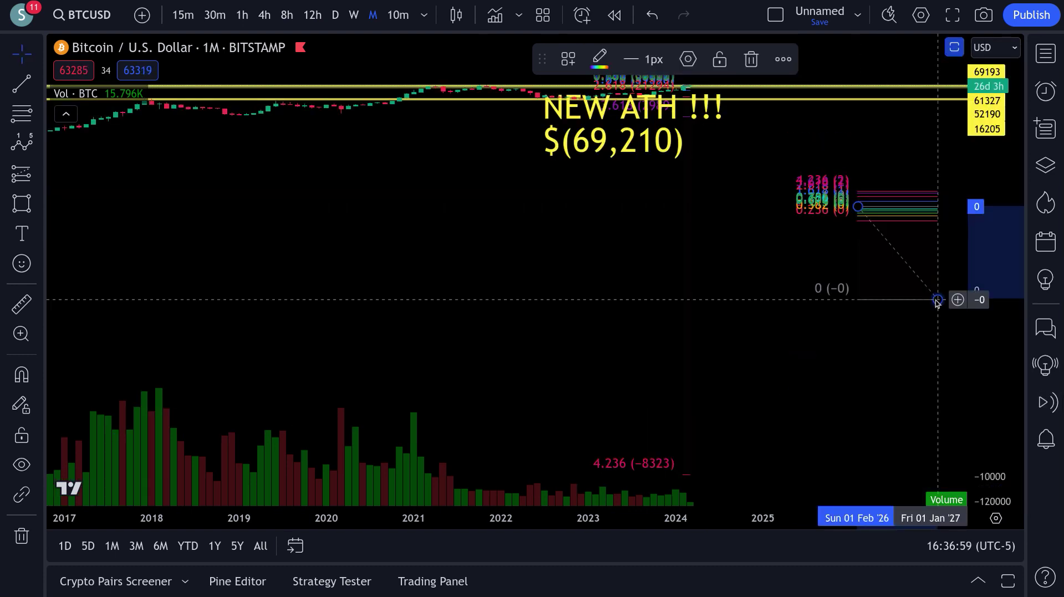
{"action": "left_click_drag", "start_coordinate": [1018, 118], "coordinate": [917, 117]}
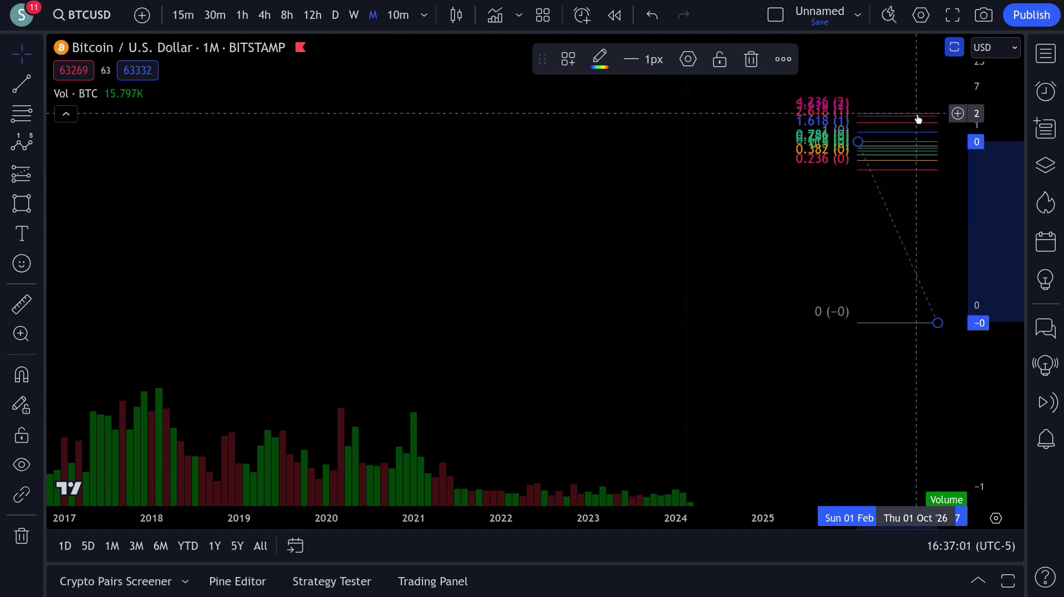
{"action": "left_click", "coordinate": [905, 129]}
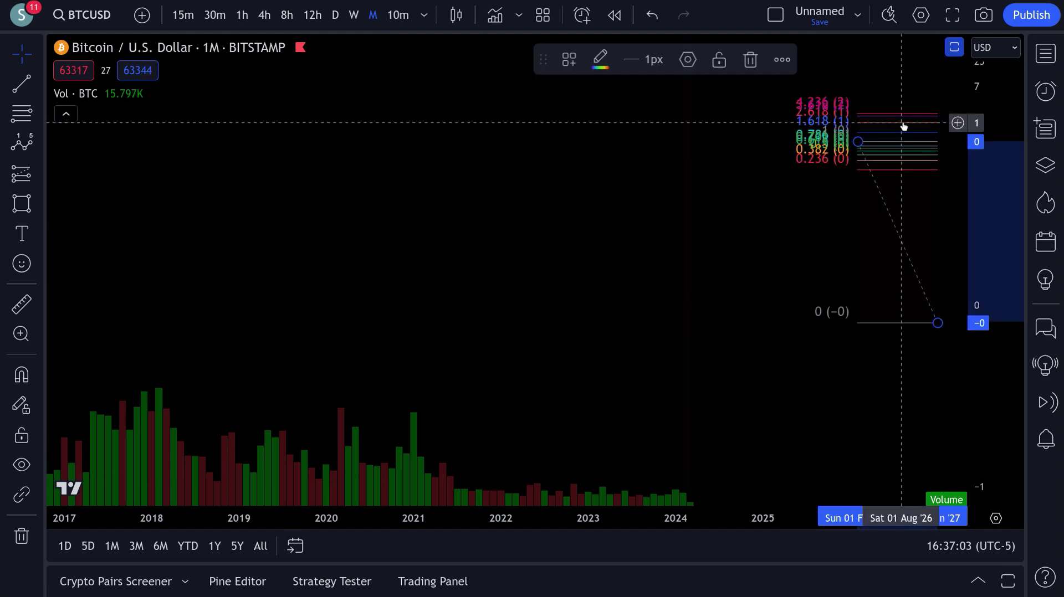
{"action": "left_click", "coordinate": [751, 60]}
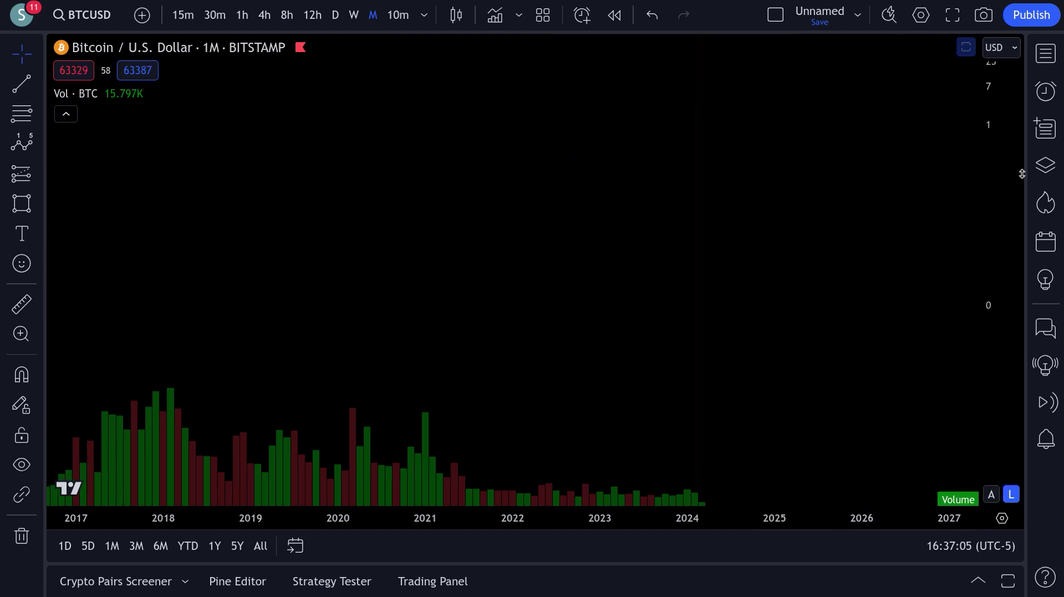
- Reset the logarithmic price scale to automatic fitting
{"action": "double_click", "coordinate": [1010, 180]}
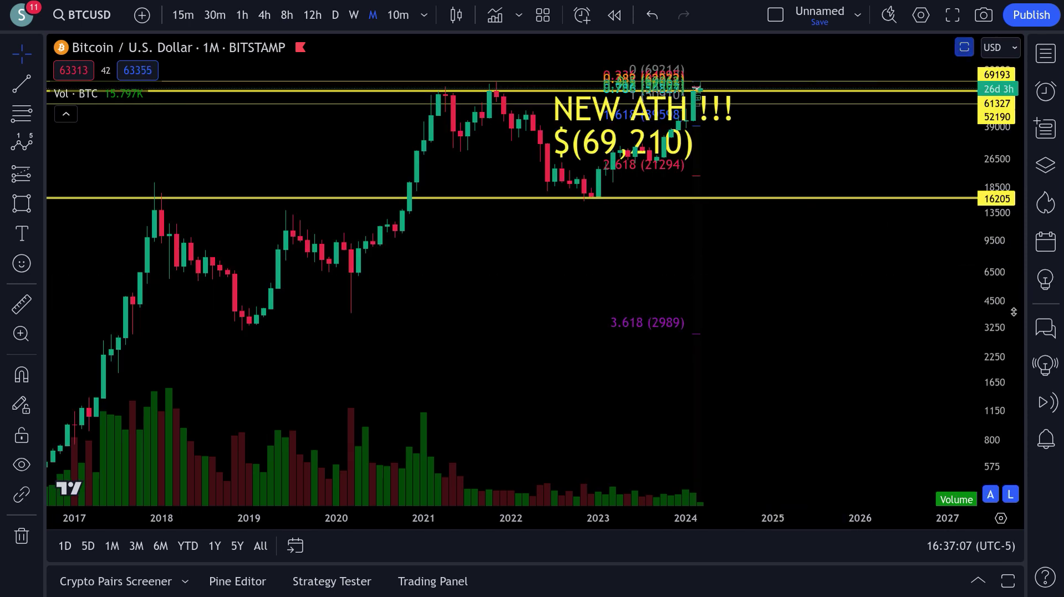
- Draw a Fibonacci retracement on the Bitcoin monthly chart from about 69153 at July 2021 down to about 15504 near the 2022 low
{"action": "left_click_drag", "start_coordinate": [1013, 315], "coordinate": [934, 441]}
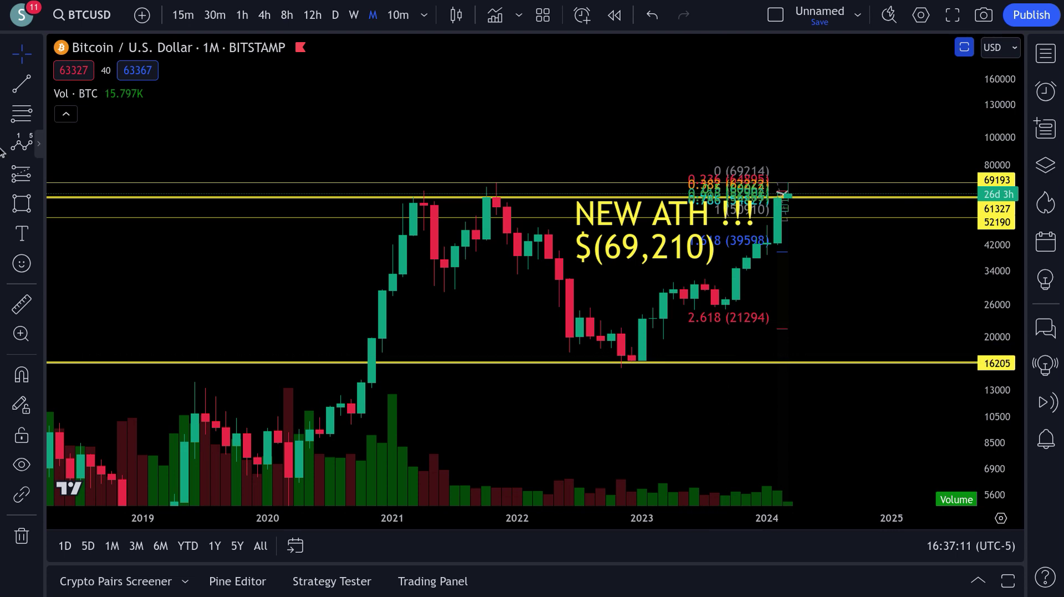
{"action": "left_click", "coordinate": [21, 114]}
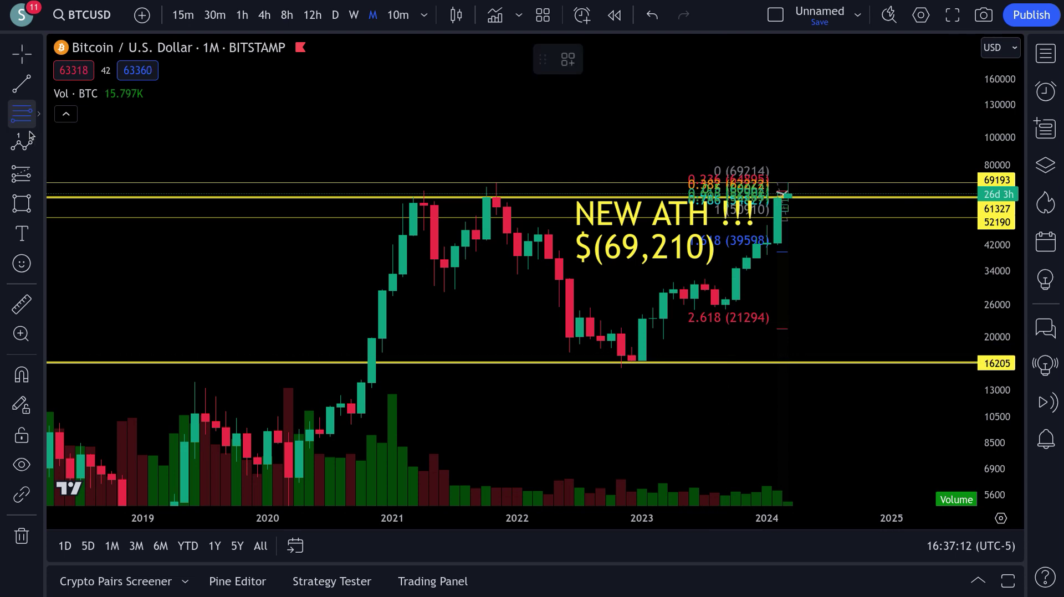
{"action": "left_click", "coordinate": [454, 183]}
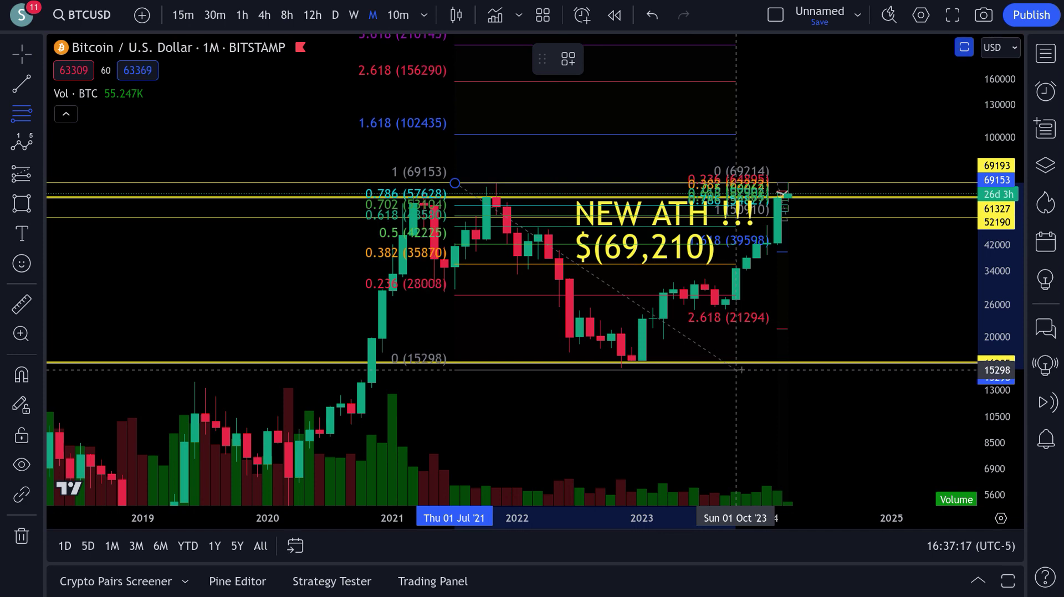
{"action": "left_click", "coordinate": [746, 369]}
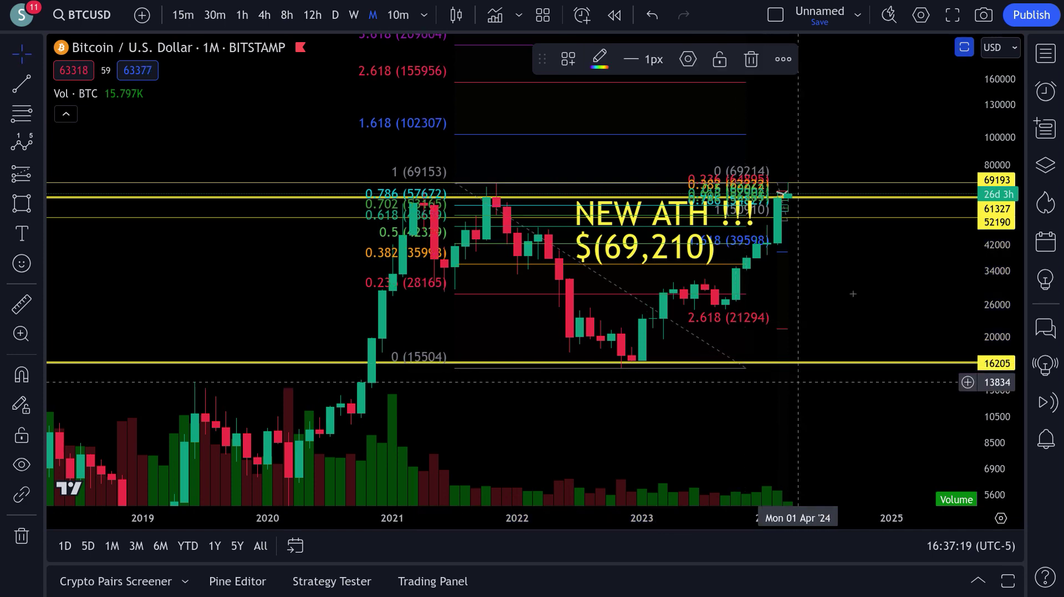
{"action": "left_click", "coordinate": [936, 116]}
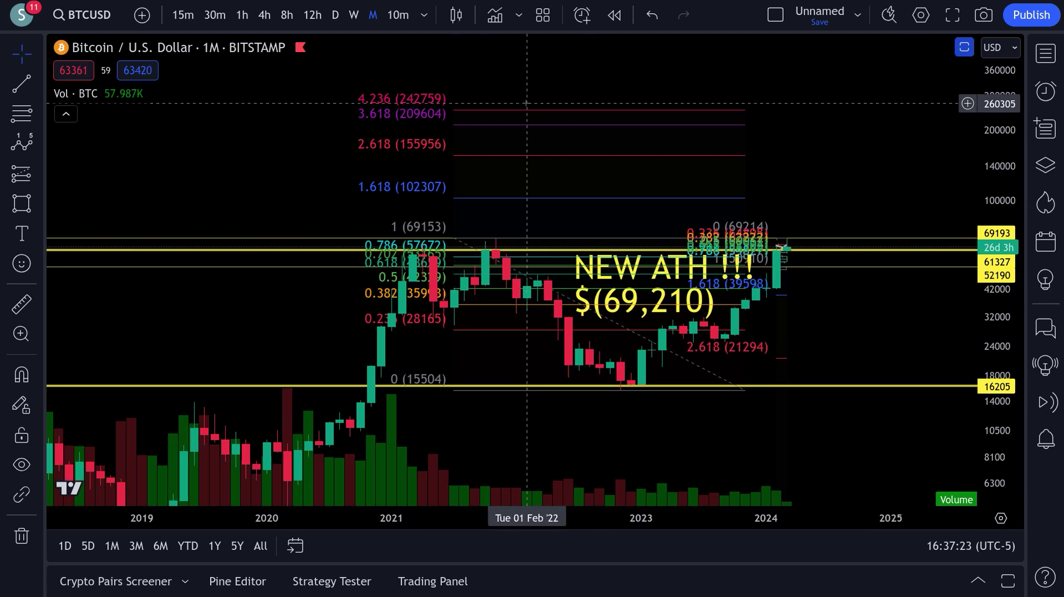
- Delete the Fibonacci retracement spanning the 2021 high and the 2022 low on the Bitcoin monthly chart
{"action": "left_click", "coordinate": [535, 118]}
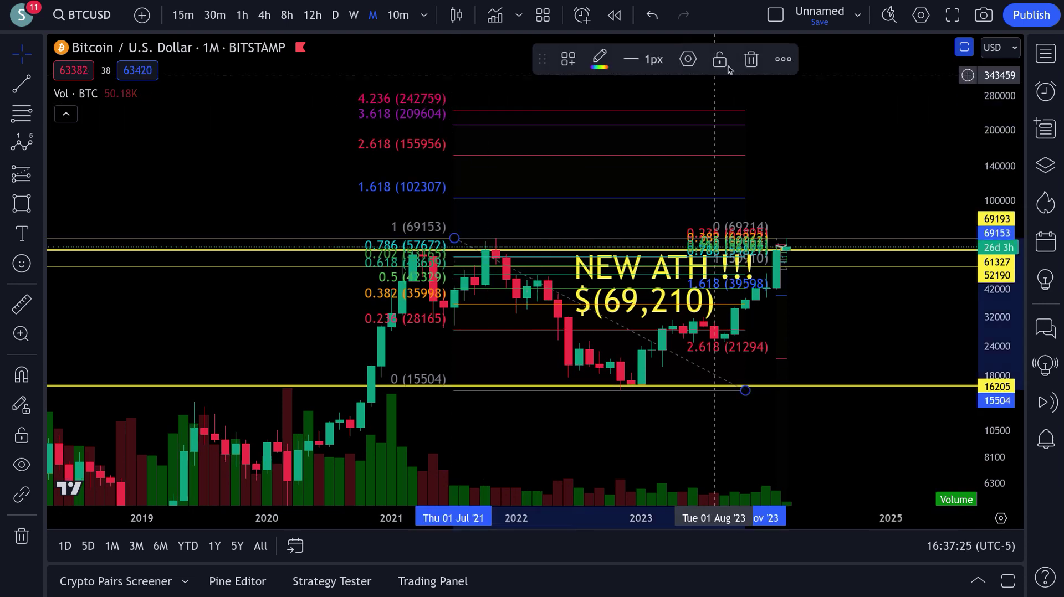
{"action": "key", "text": "Delete"}
{"action": "left_click_drag", "start_coordinate": [638, 159], "coordinate": [570, 107]}
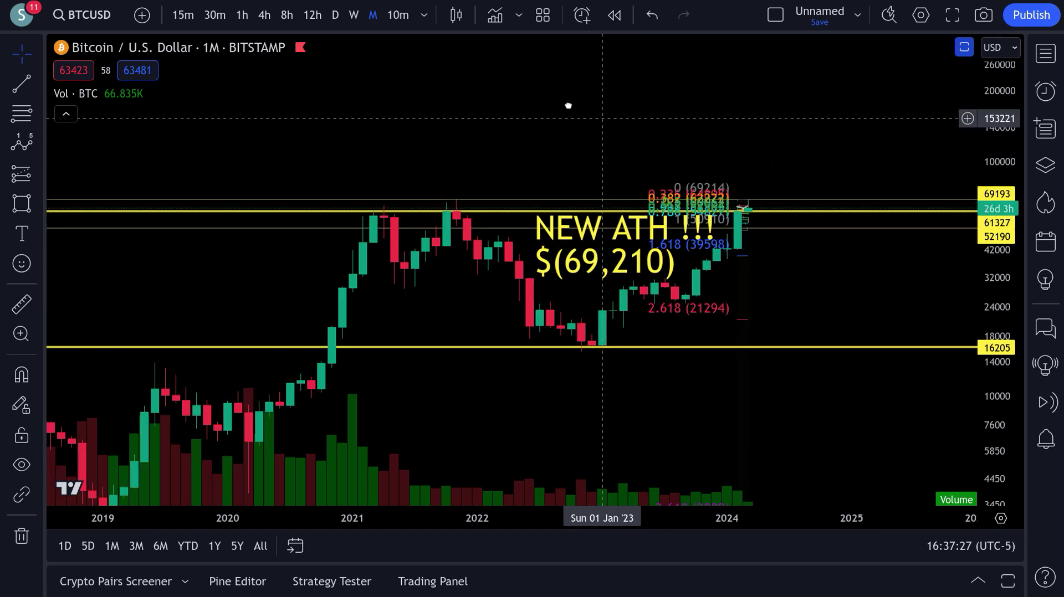
- Draw a Fibonacci retracement from about 19465 at the late 2017 high down to the price level of the 2018 low
{"action": "left_click_drag", "start_coordinate": [968, 389], "coordinate": [992, 391]}
{"action": "left_click_drag", "start_coordinate": [713, 399], "coordinate": [758, 361]}
{"action": "scroll", "coordinate": [758, 360], "scroll_direction": "left", "scroll_amount": 5}
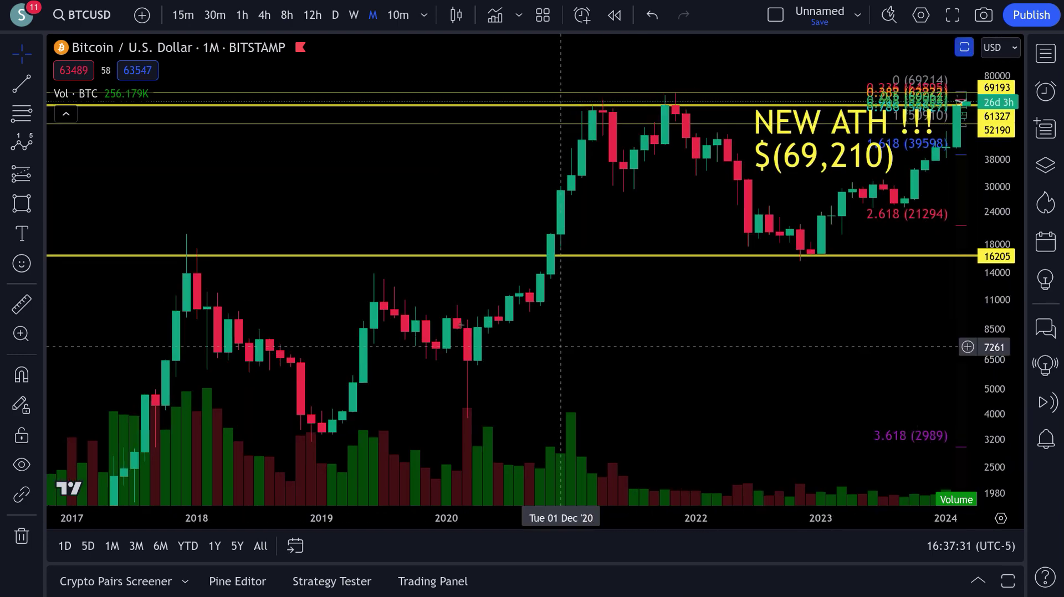
{"action": "scroll", "coordinate": [395, 167], "scroll_direction": "left", "scroll_amount": 2}
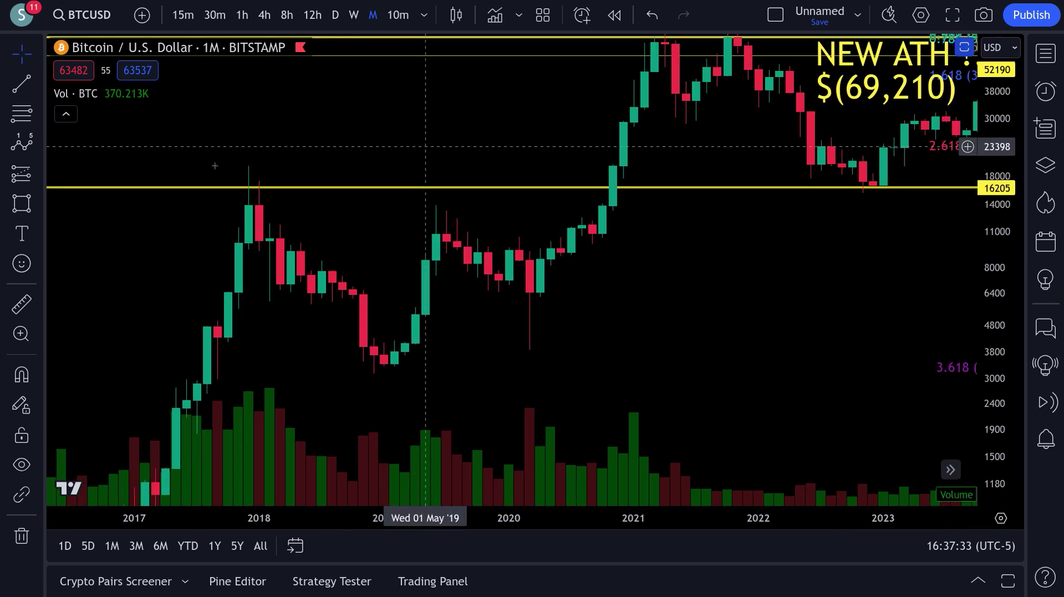
{"action": "left_click", "coordinate": [13, 116]}
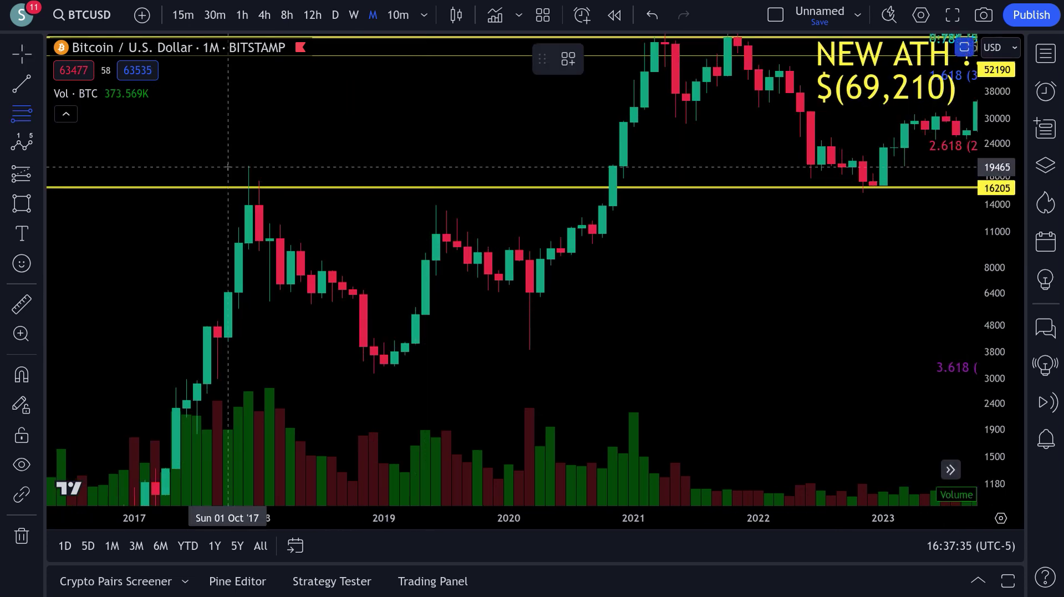
{"action": "left_click", "coordinate": [228, 166]}
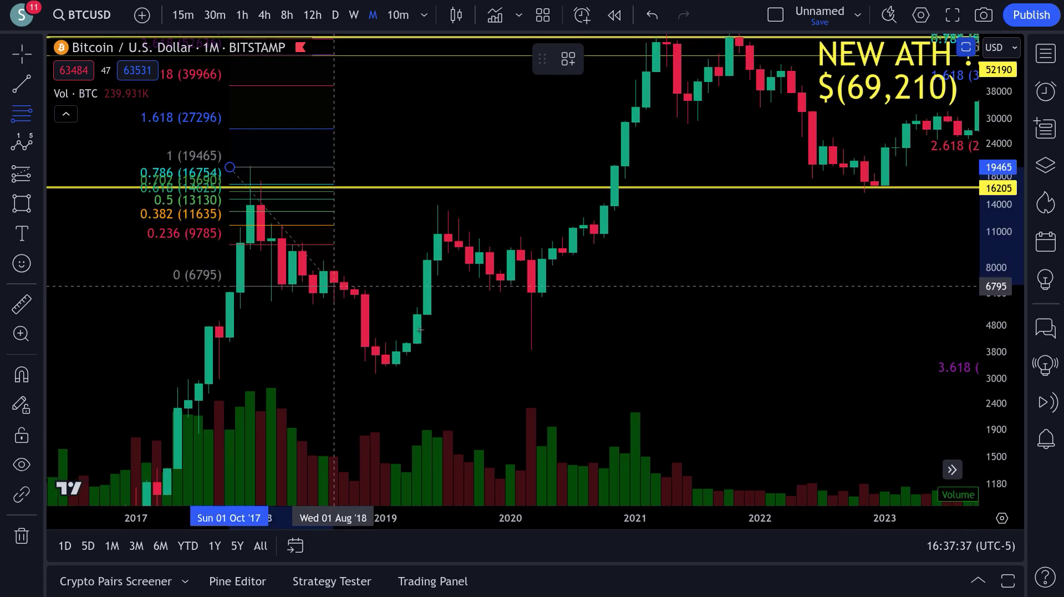
{"action": "left_click", "coordinate": [572, 374]}
{"action": "left_click_drag", "start_coordinate": [737, 275], "coordinate": [717, 386]}
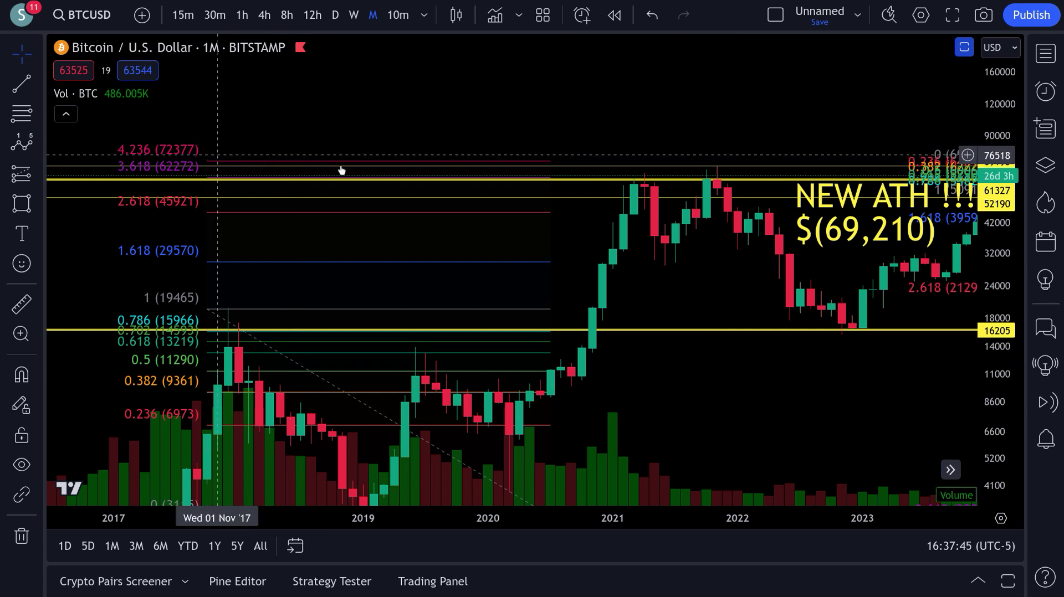
- Delete the Fibonacci retracement that starts at the late 2017 high
{"action": "left_click", "coordinate": [489, 212]}
{"action": "left_click", "coordinate": [749, 59]}
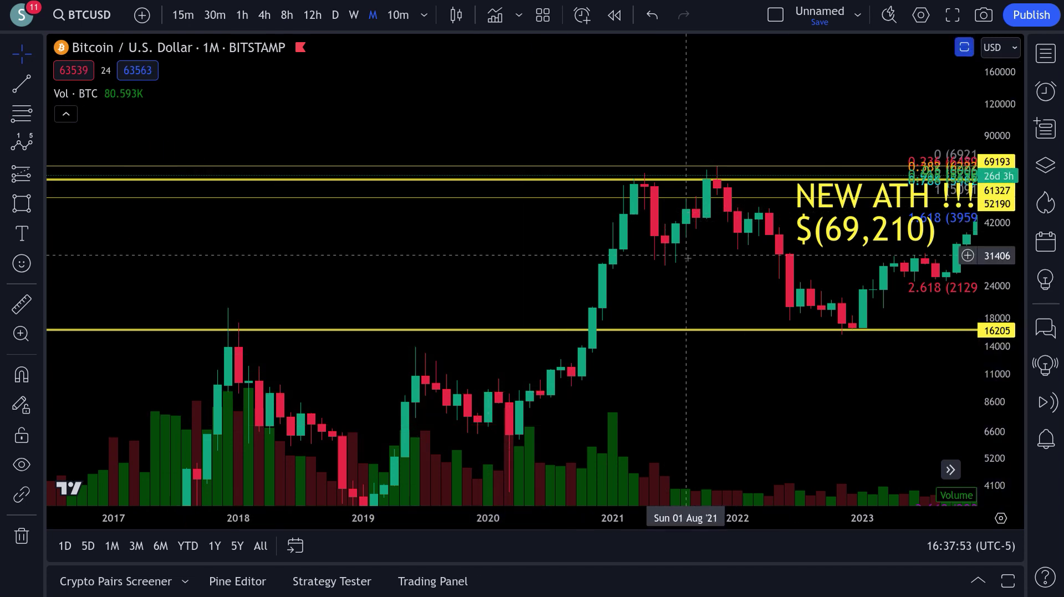
{"action": "left_click_drag", "start_coordinate": [659, 291], "coordinate": [395, 263]}
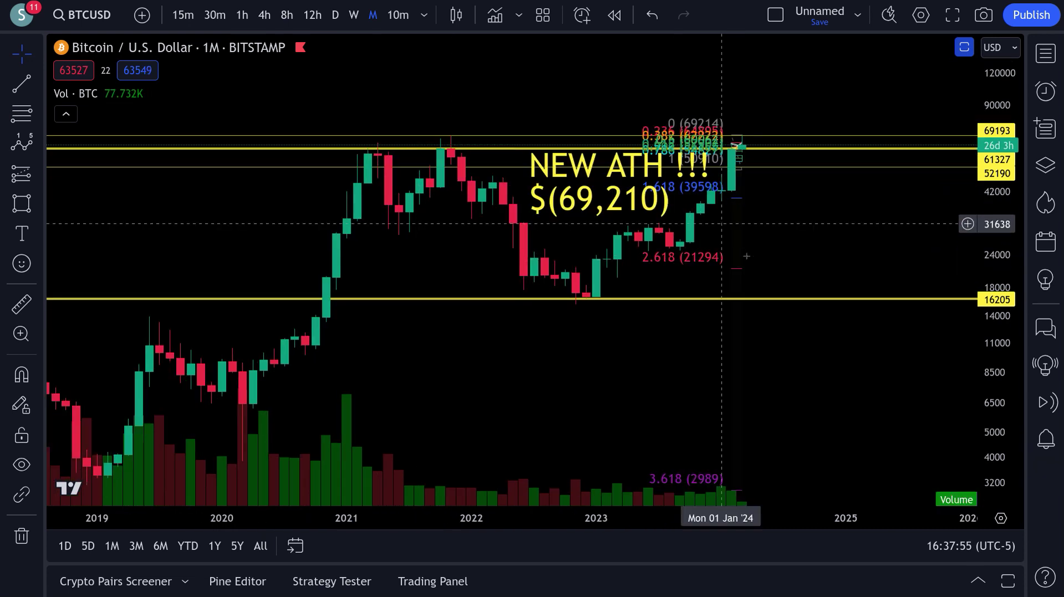
- Check the Stoch RSI and RSI panes beneath the Bitcoin monthly chart, and maximise the price pane again
{"action": "left_click", "coordinate": [964, 47]}
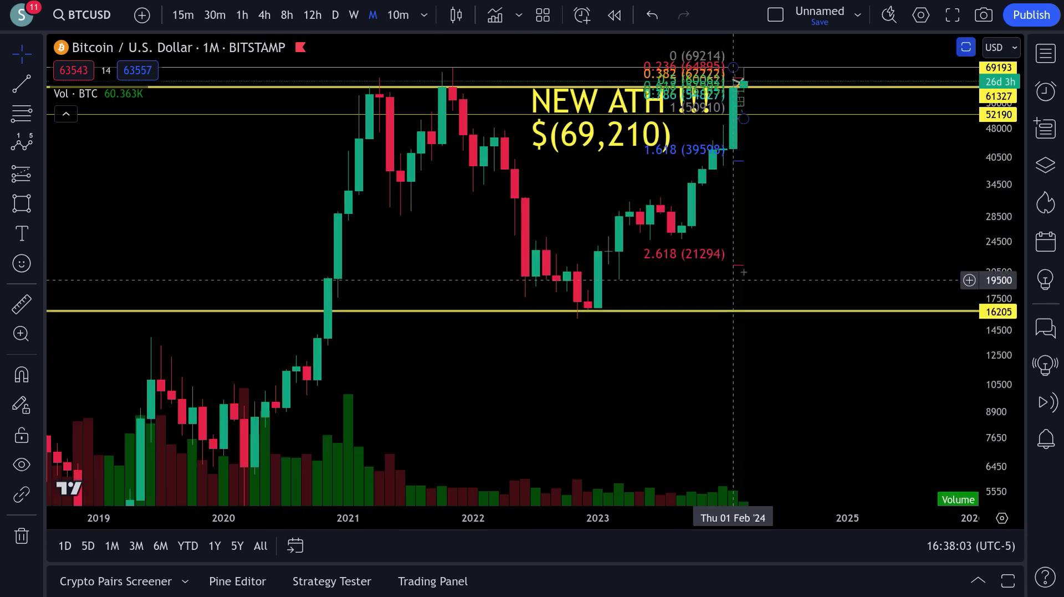
{"action": "left_click", "coordinate": [743, 272]}
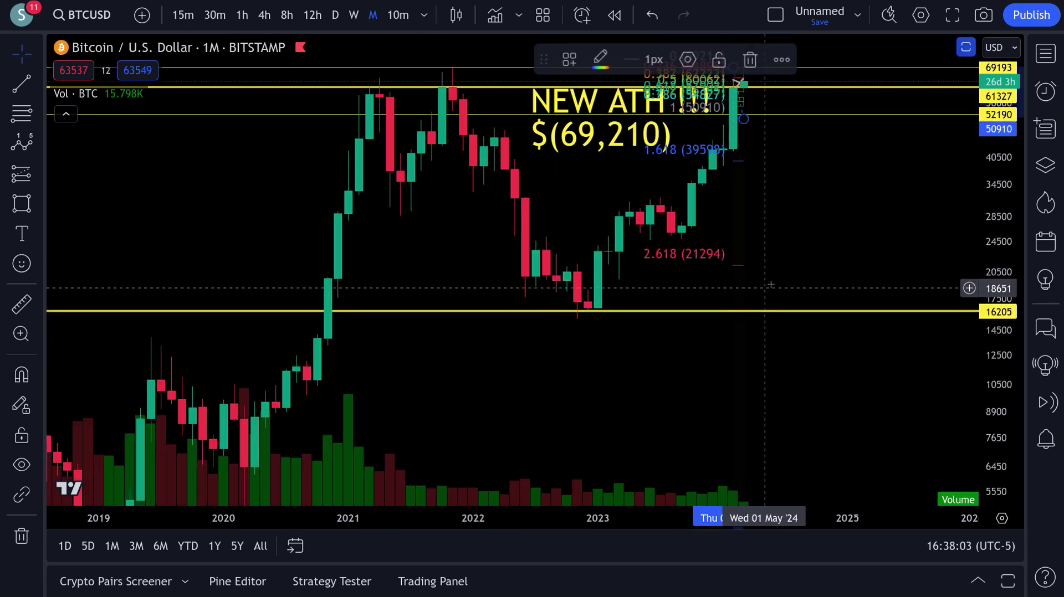
{"action": "left_click", "coordinate": [774, 284]}
{"action": "double_click", "coordinate": [774, 284]}
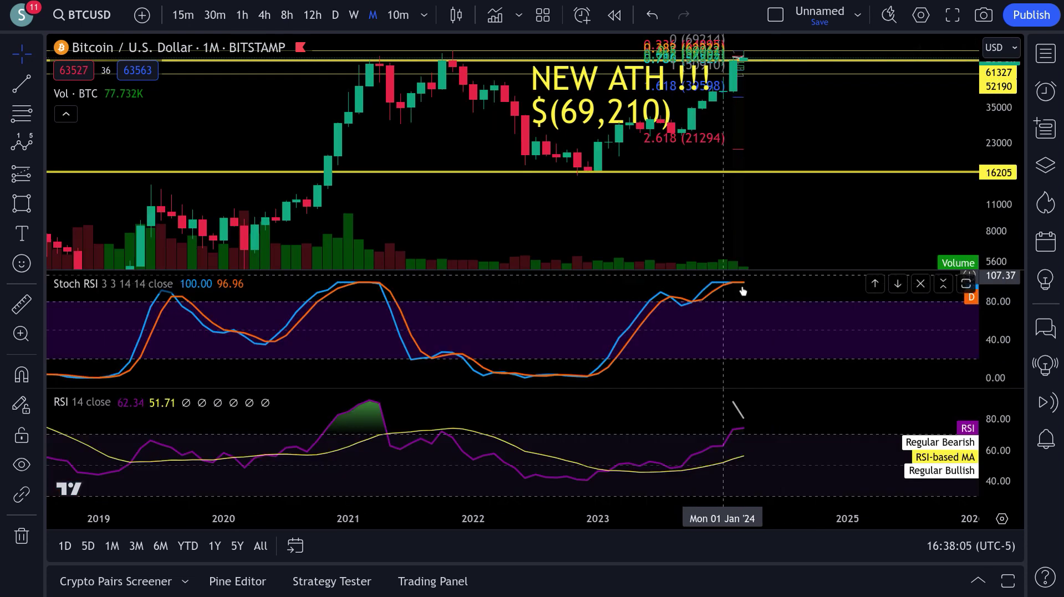
{"action": "double_click", "coordinate": [817, 215]}
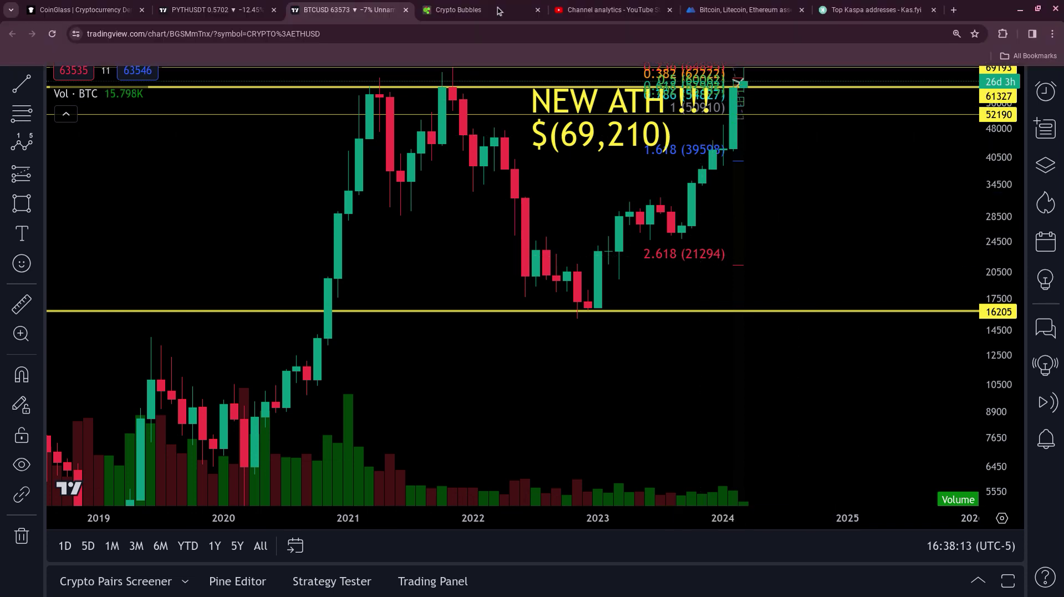
- Return to the Pyth Network/Tether daily chart and delete the falling trend line from the late February high
{"action": "left_click", "coordinate": [247, 7]}
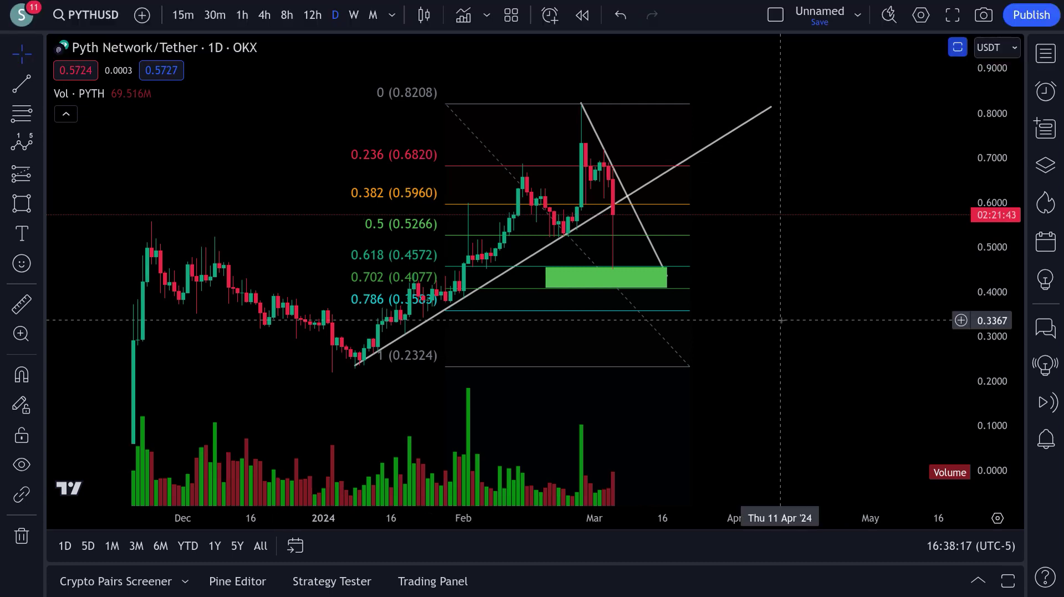
{"action": "scroll", "coordinate": [720, 318], "scroll_direction": "up", "scroll_amount": 2}
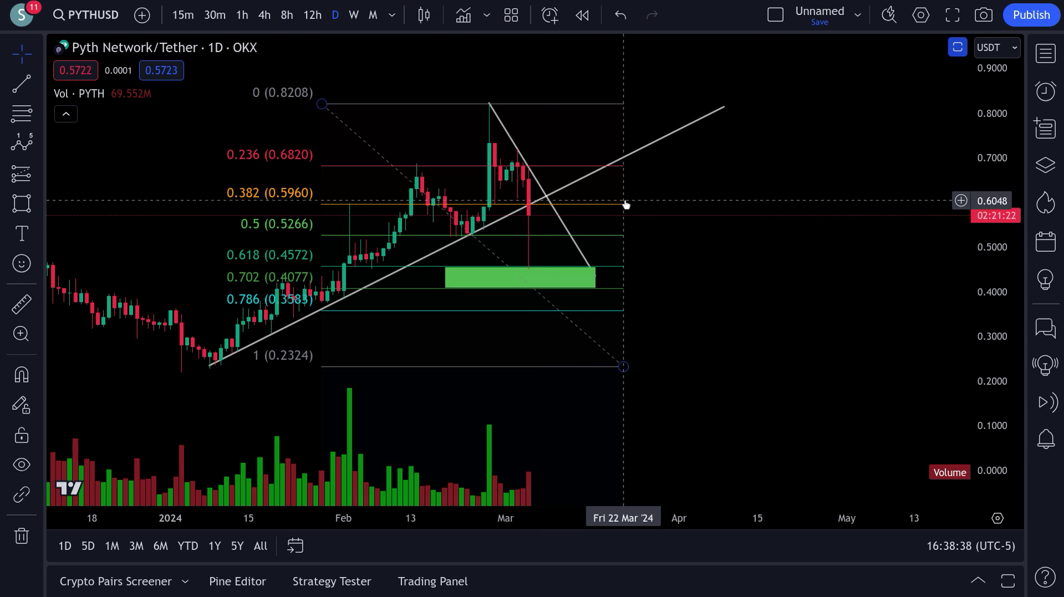
{"action": "scroll", "coordinate": [834, 270], "scroll_direction": "up", "scroll_amount": 1}
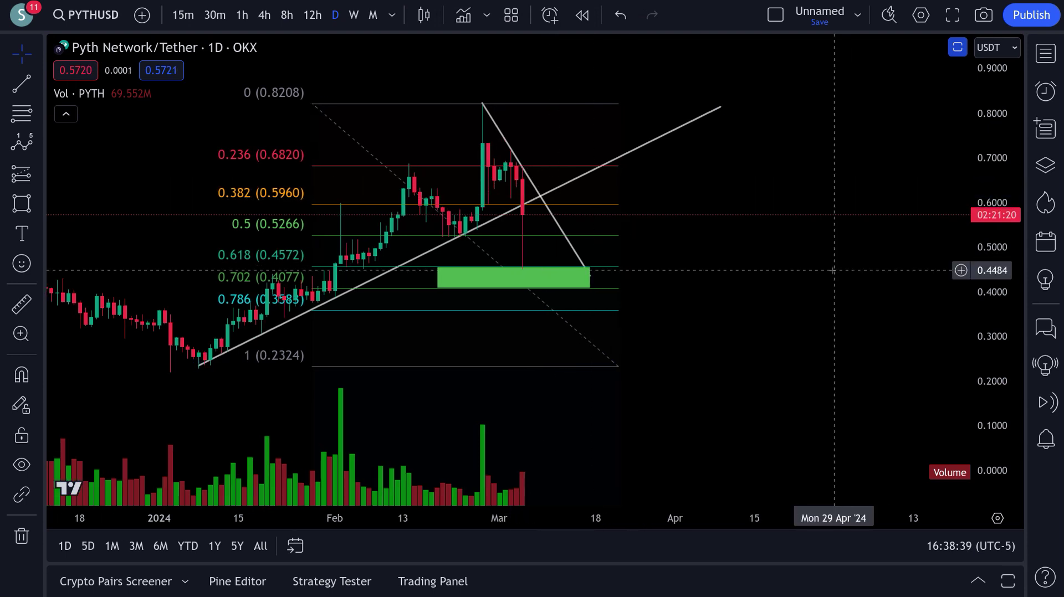
{"action": "scroll", "coordinate": [834, 271], "scroll_direction": "up", "scroll_amount": 3}
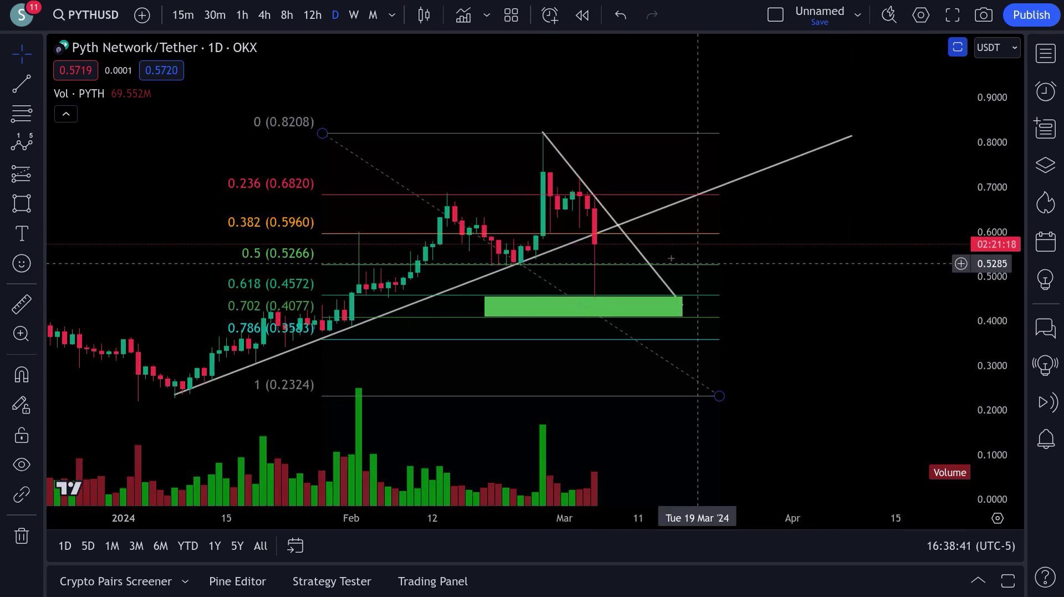
{"action": "left_click", "coordinate": [638, 250]}
{"action": "left_click", "coordinate": [814, 57]}
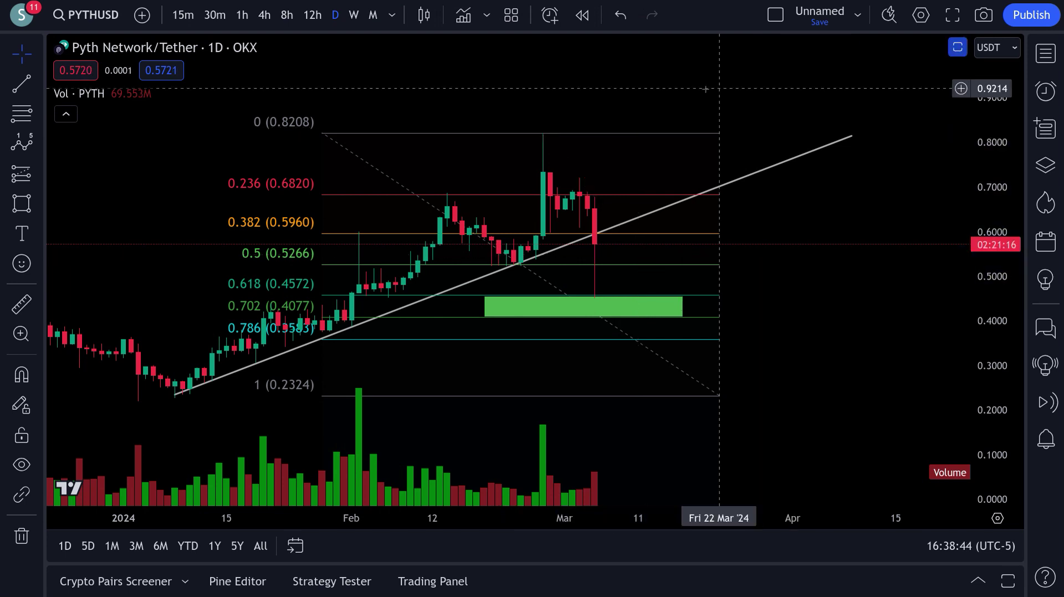
- Draw a Fibonacci retracement on the Pyth daily chart from about 0.8227 at 24 February down to about 0.5992 at 5 March
{"action": "left_click", "coordinate": [21, 114]}
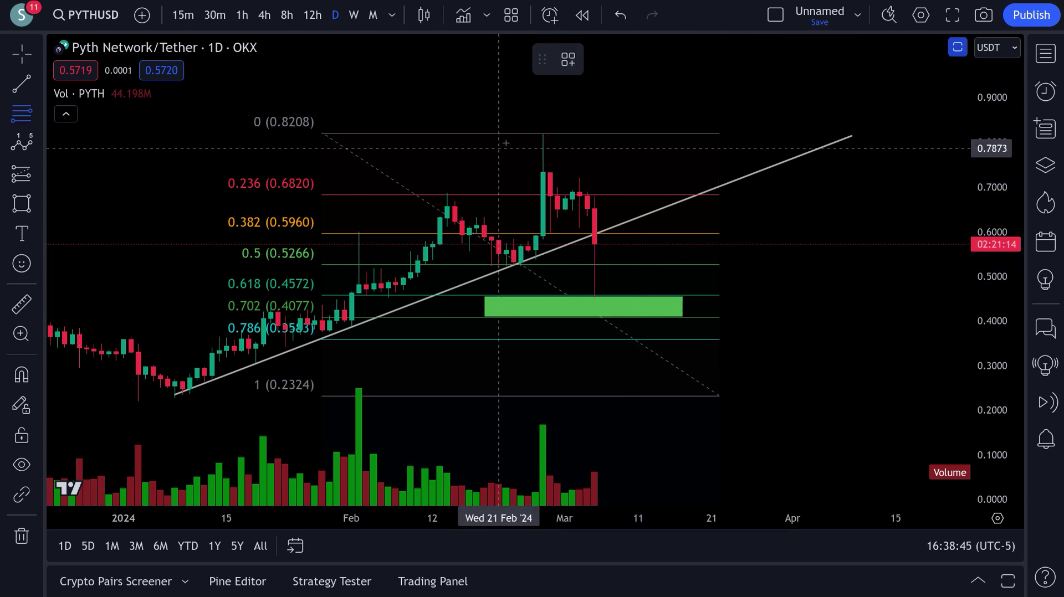
{"action": "left_click", "coordinate": [521, 133]}
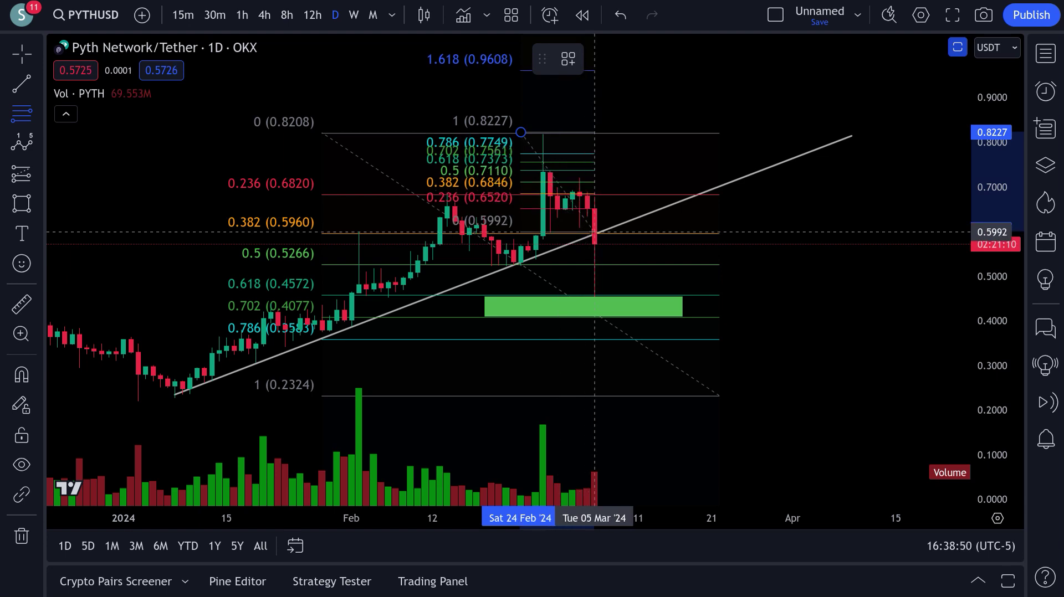
{"action": "left_click", "coordinate": [595, 232]}
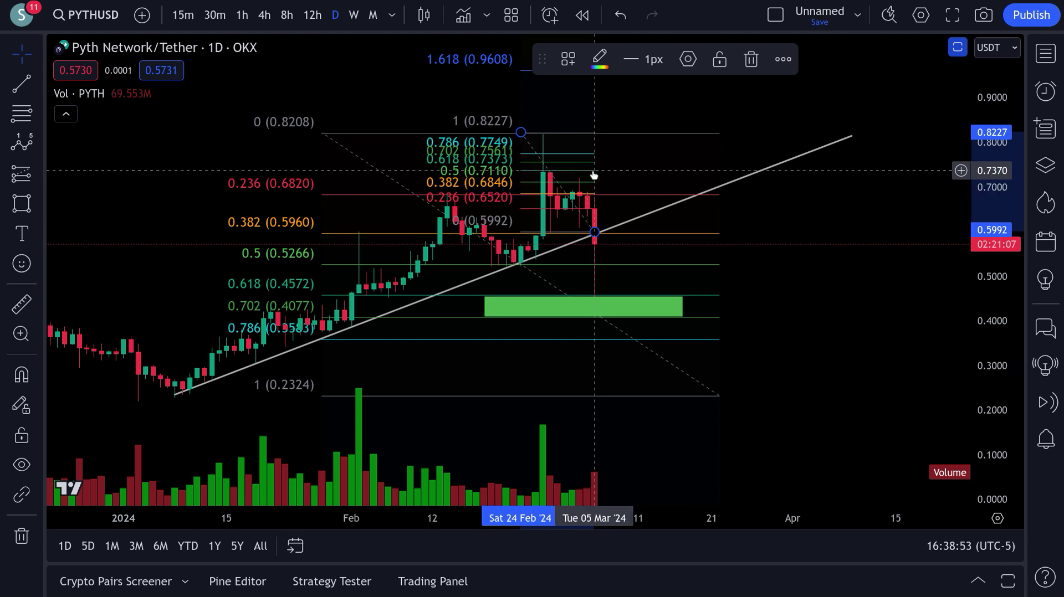
- Reposition the smaller Fibonacci retracement to span about 0.8261 to 0.6027, and delete it
{"action": "left_click_drag", "start_coordinate": [593, 175], "coordinate": [610, 218]}
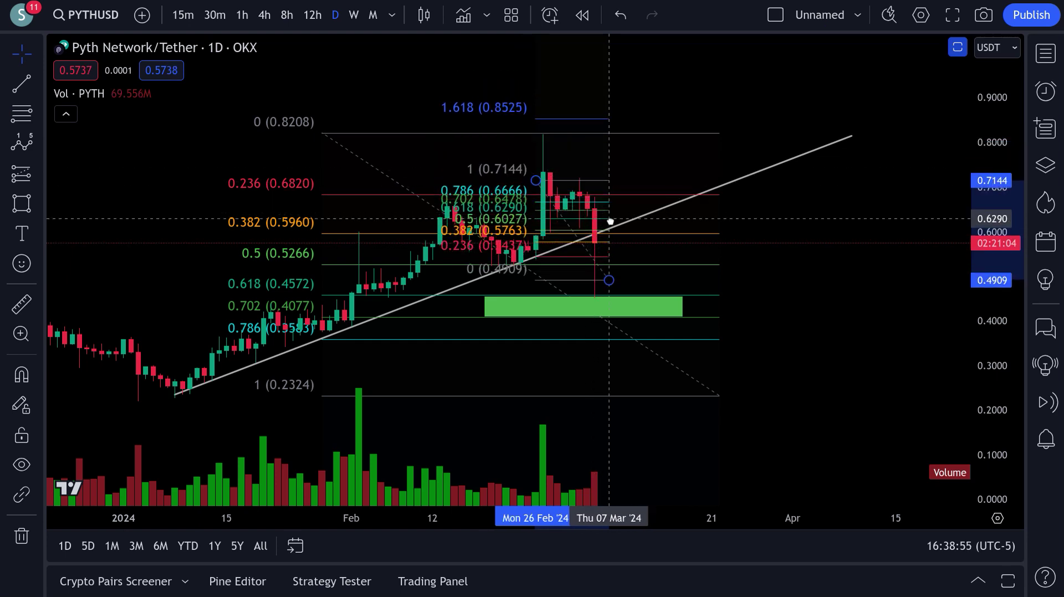
{"action": "left_click_drag", "start_coordinate": [610, 221], "coordinate": [576, 173]}
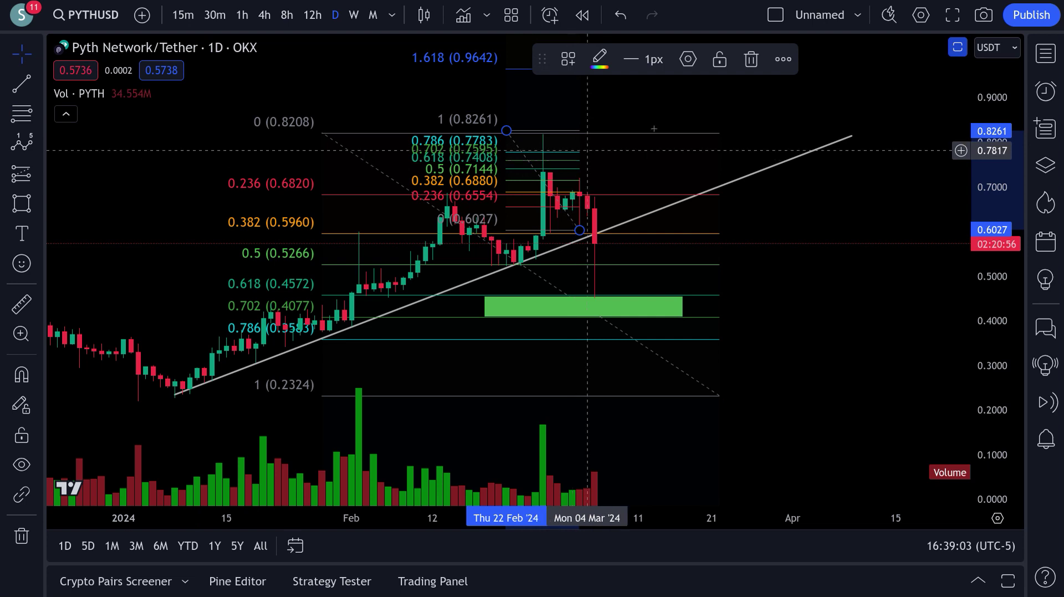
{"action": "key", "text": "Delete"}
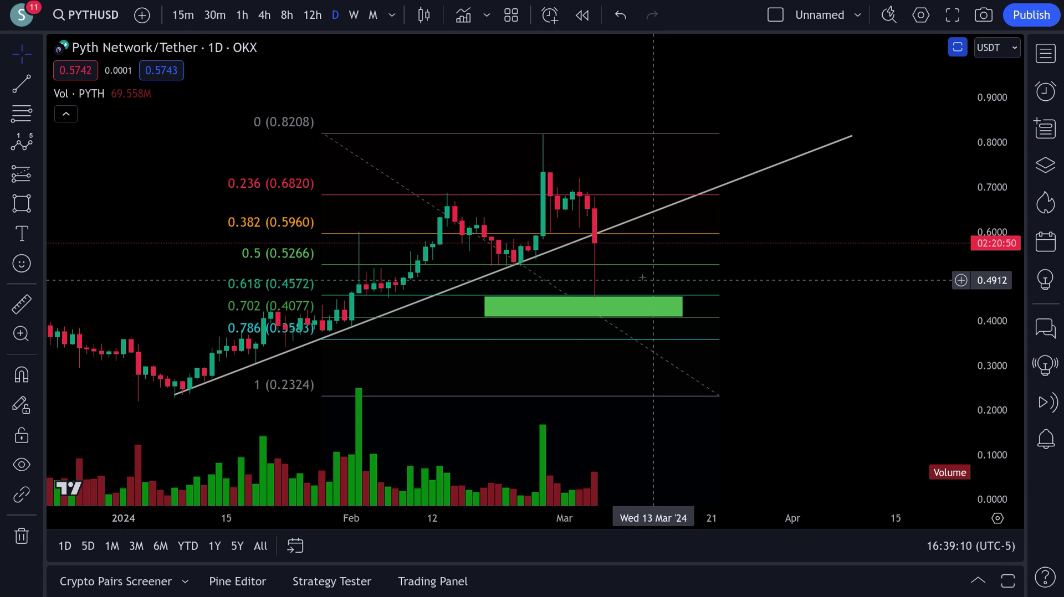
- Draw an Elliott impulse wave along the decline from the late February high, with points at about 0.8190, 0.6272, 0.7203, 0.4503, 0.5974 and 0.3516
{"action": "left_click", "coordinate": [21, 143]}
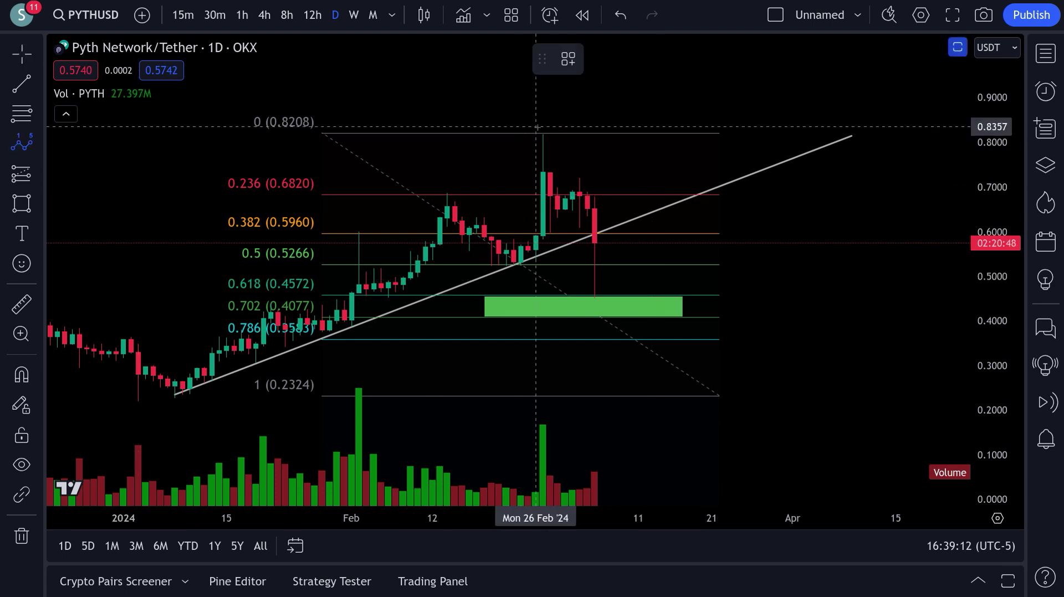
{"action": "left_click", "coordinate": [543, 134]}
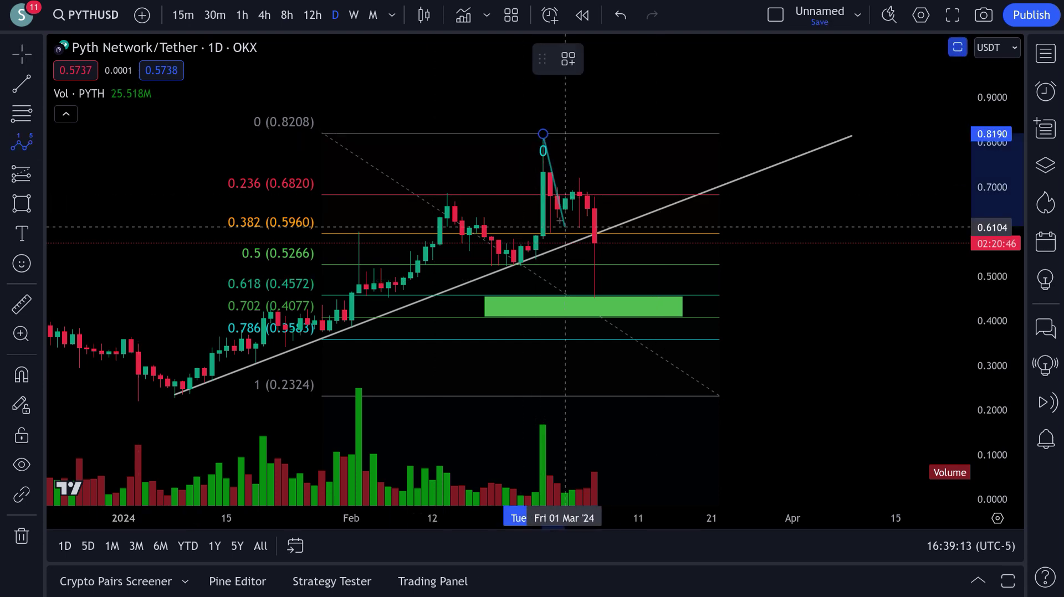
{"action": "left_click", "coordinate": [557, 219]}
{"action": "left_click", "coordinate": [579, 177]}
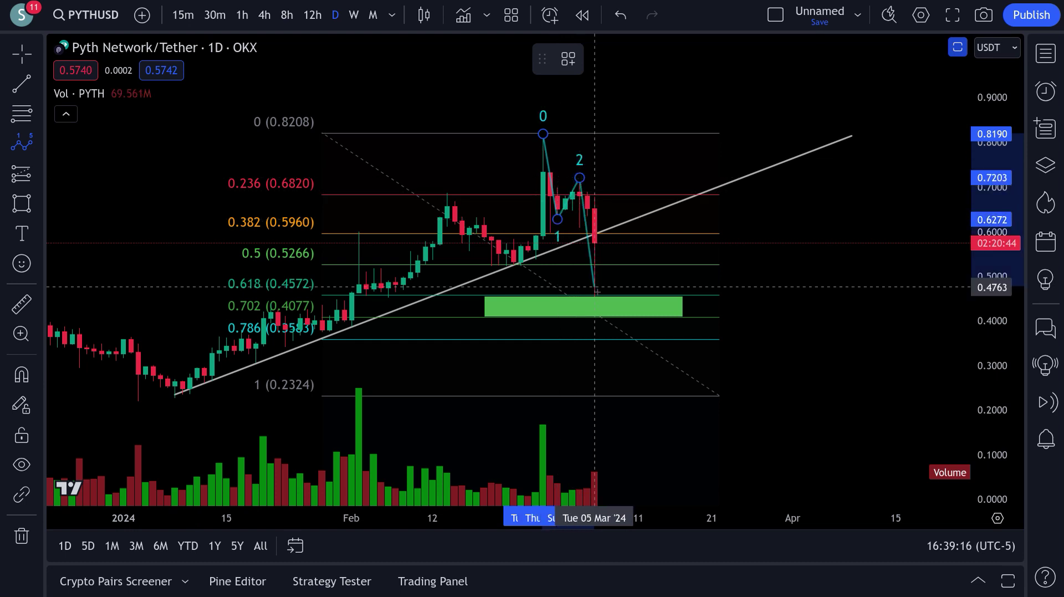
{"action": "left_click", "coordinate": [594, 298]}
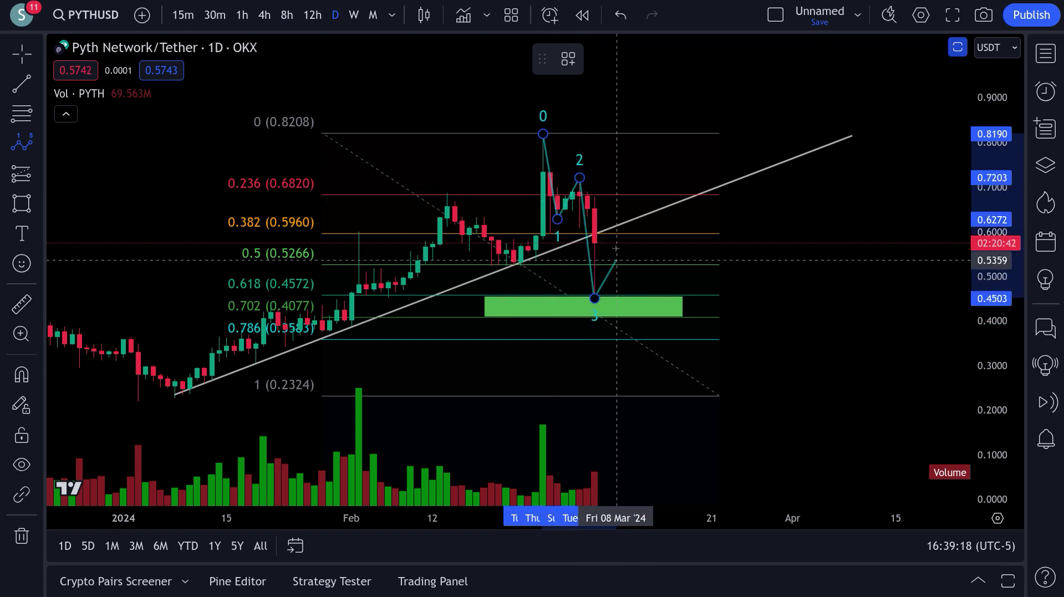
{"action": "left_click", "coordinate": [609, 233]}
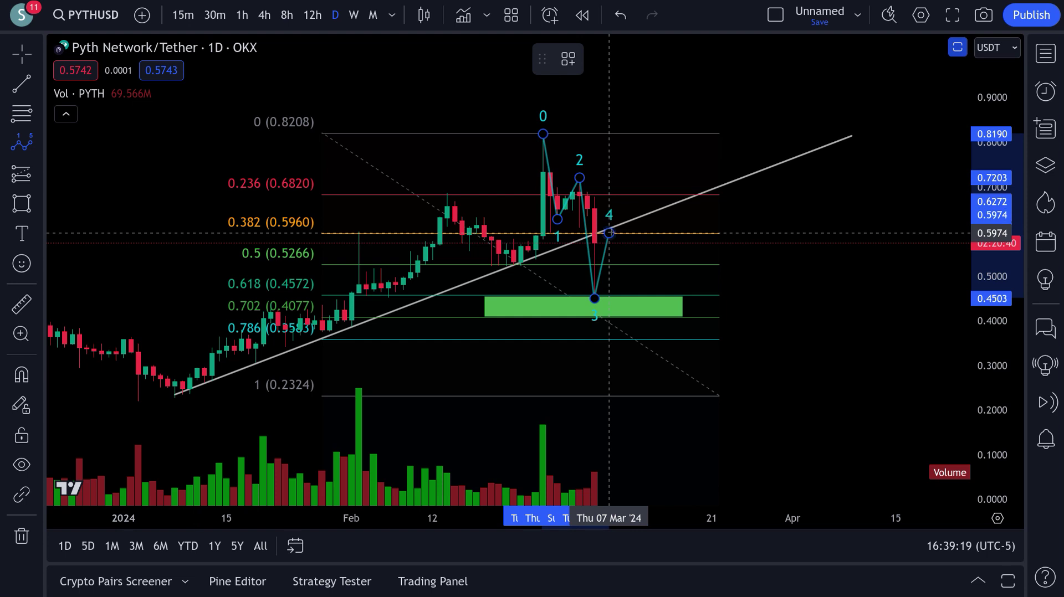
{"action": "left_click", "coordinate": [624, 344]}
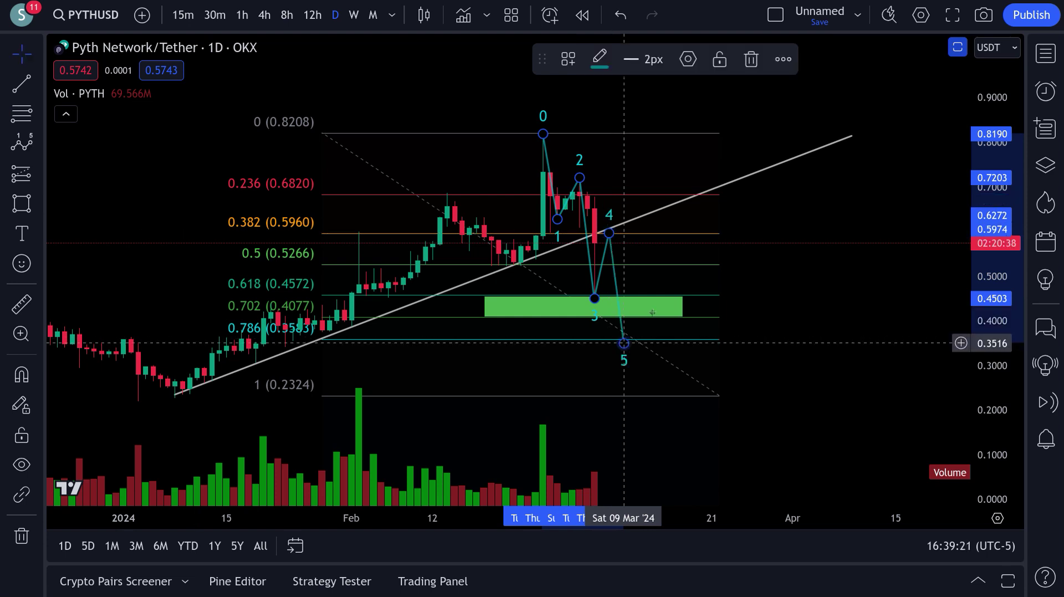
- Delete the Elliott impulse wave drawn along the decline from the late February high
{"action": "left_click", "coordinate": [755, 82]}
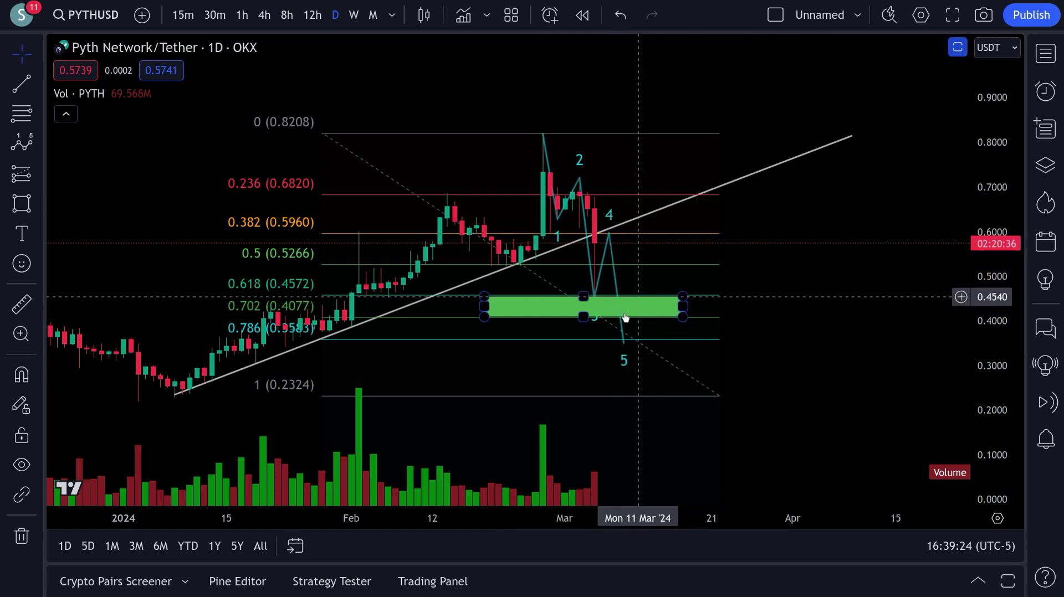
{"action": "left_click", "coordinate": [616, 282]}
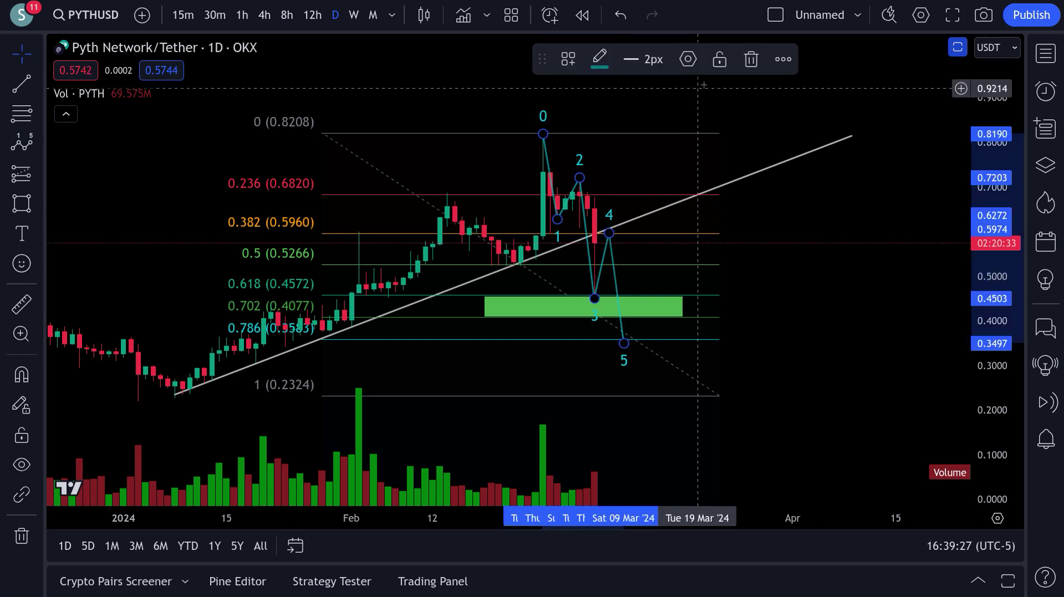
{"action": "left_click", "coordinate": [754, 66]}
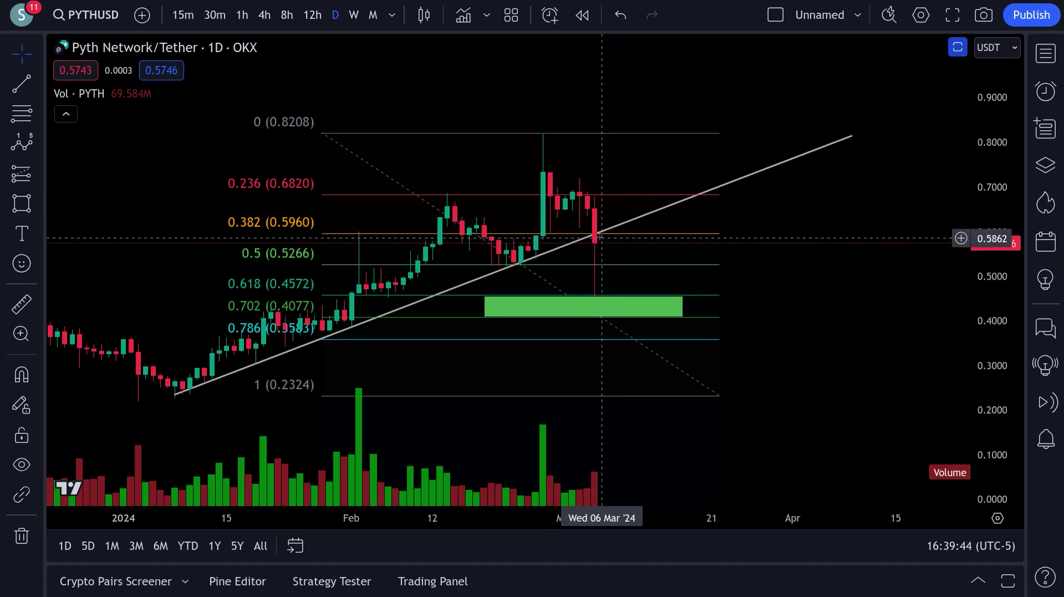
- Make the rising trend line from the 8 January low thicker than 2px
{"action": "left_click", "coordinate": [648, 220]}
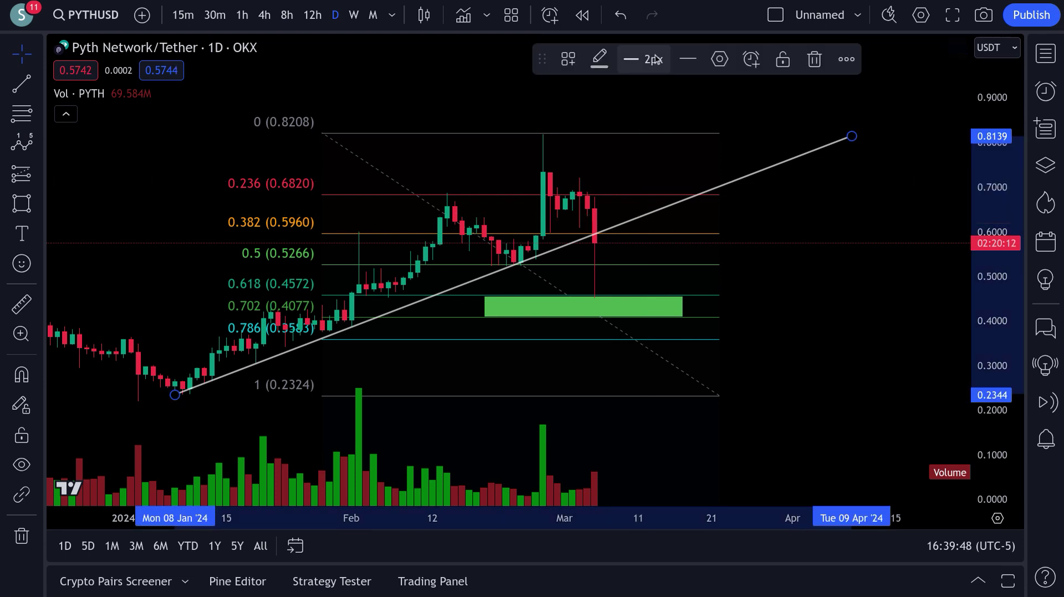
{"action": "left_click", "coordinate": [657, 60]}
{"action": "left_click", "coordinate": [655, 148]}
{"action": "left_click", "coordinate": [736, 261]}
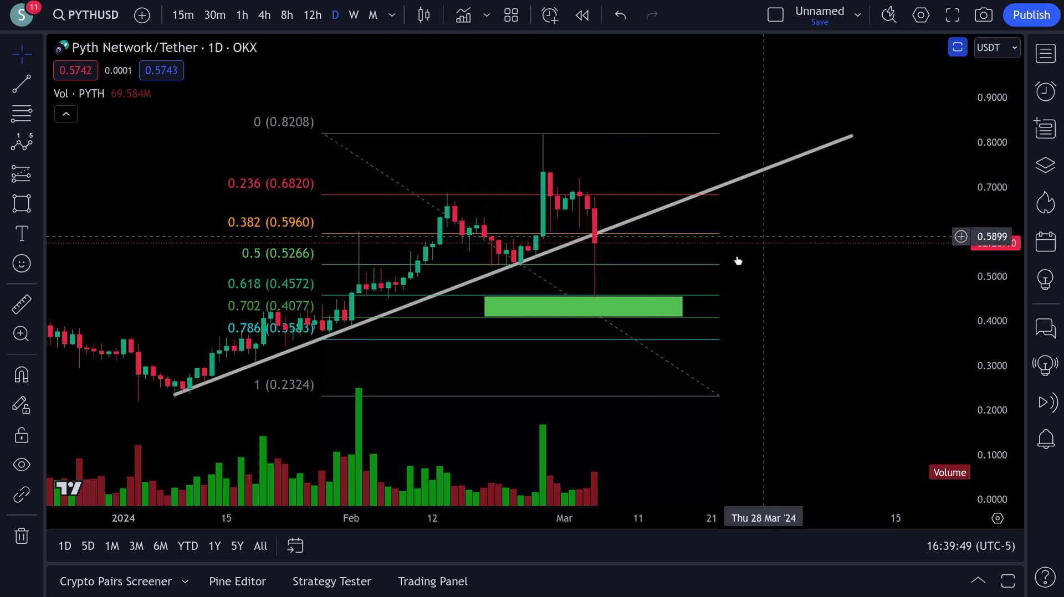
- Examine the drop below the rising trend line towards the green zone on the daily and 1-hour charts
{"action": "scroll", "coordinate": [855, 304], "scroll_direction": "up", "scroll_amount": 1}
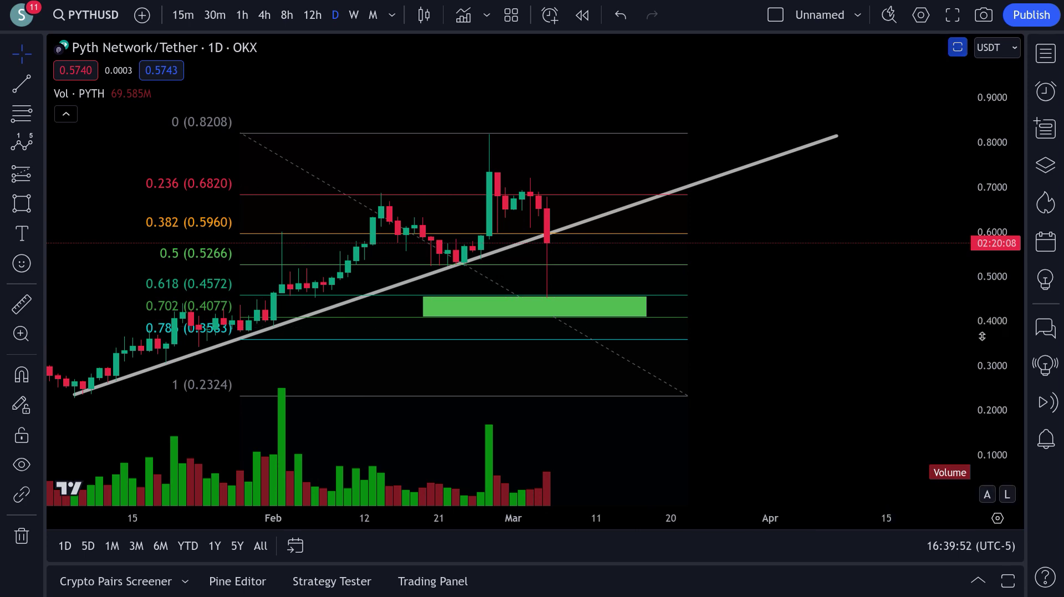
{"action": "left_click_drag", "start_coordinate": [990, 310], "coordinate": [990, 194]}
{"action": "scroll", "coordinate": [807, 283], "scroll_direction": "up", "scroll_amount": 3}
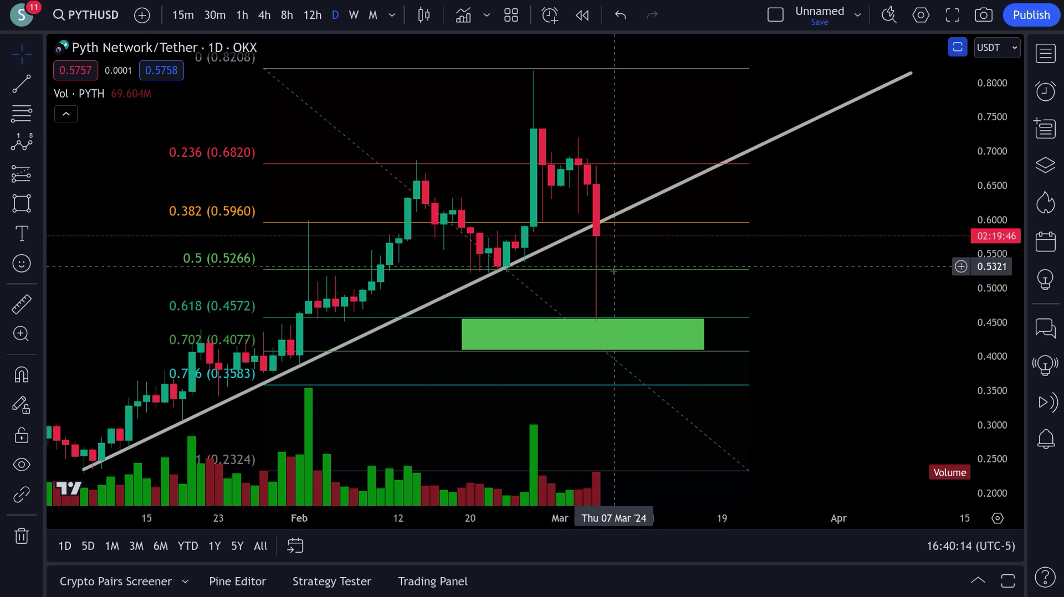
{"action": "left_click", "coordinate": [242, 16]}
{"action": "scroll", "coordinate": [646, 213], "scroll_direction": "down", "scroll_amount": 5}
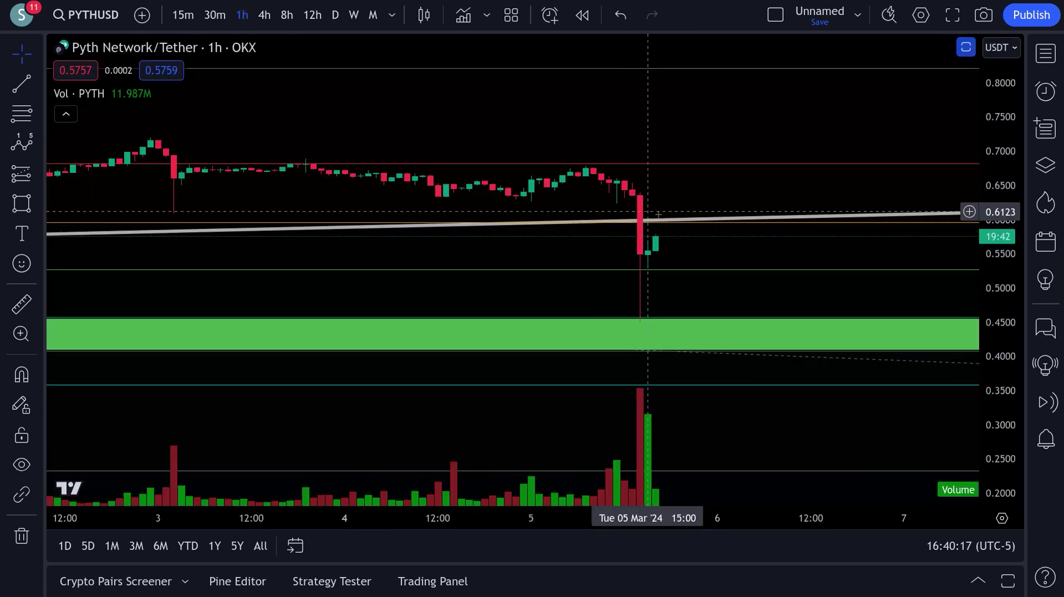
{"action": "scroll", "coordinate": [721, 222], "scroll_direction": "down", "scroll_amount": 5}
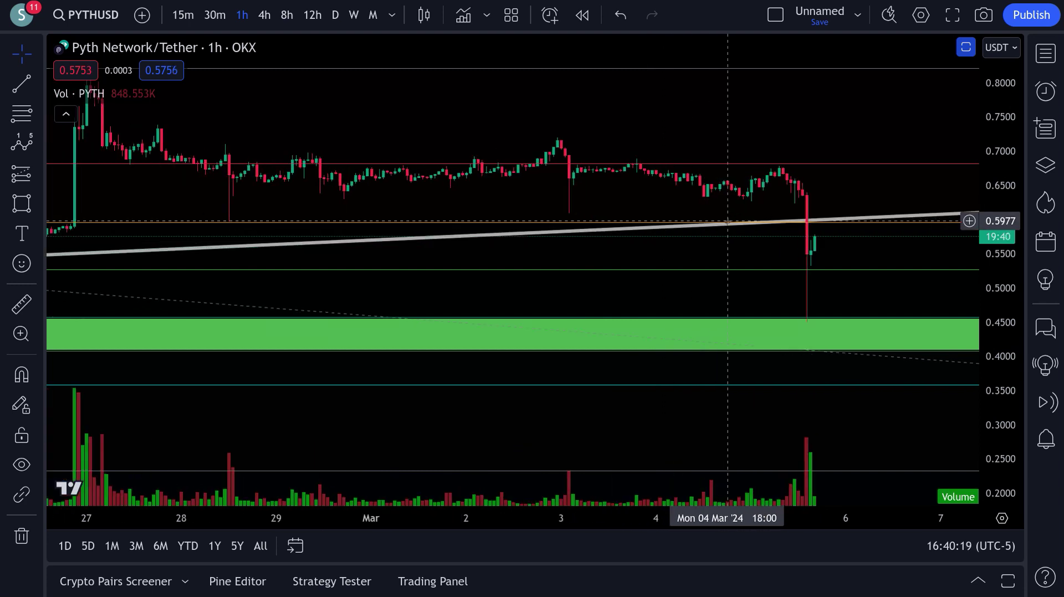
- Switch the Pyth chart to the 4-hour interval and frame the early March drop with the trend line and green zone
{"action": "left_click", "coordinate": [269, 18]}
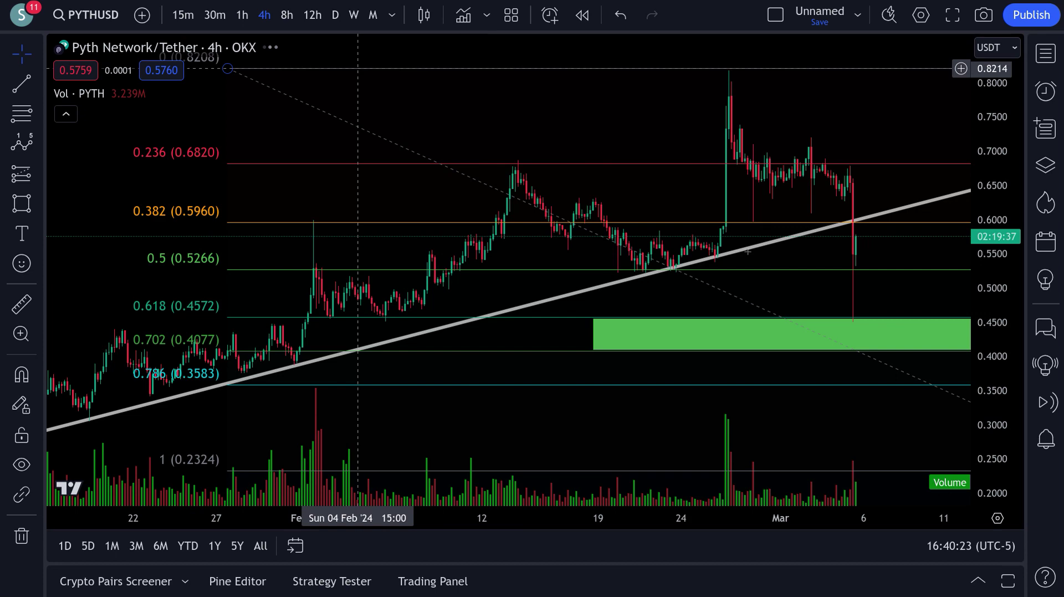
{"action": "left_click_drag", "start_coordinate": [865, 283], "coordinate": [792, 292]}
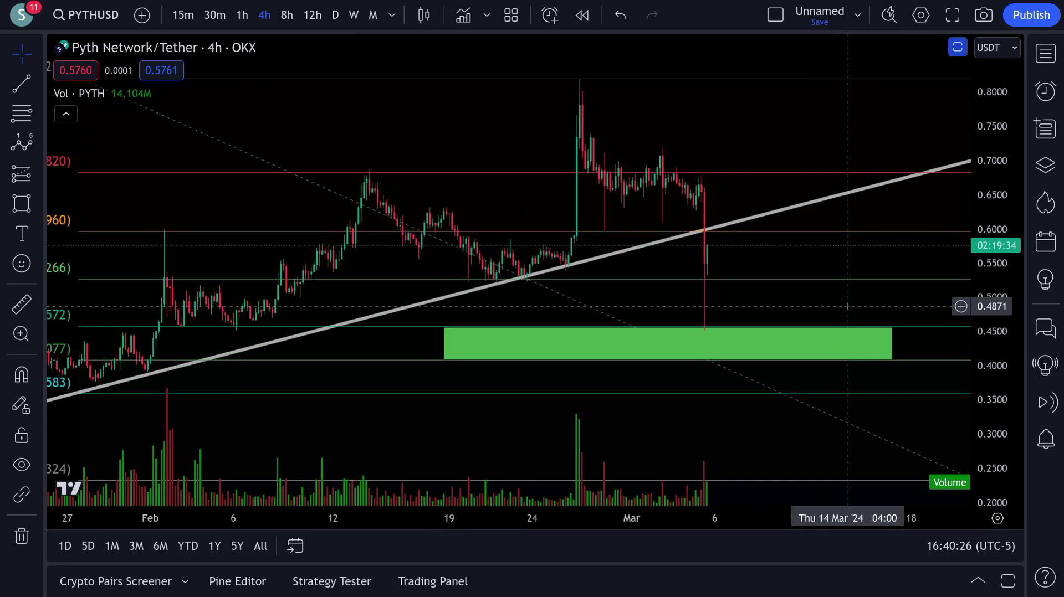
{"action": "scroll", "coordinate": [847, 307], "scroll_direction": "up", "scroll_amount": 5}
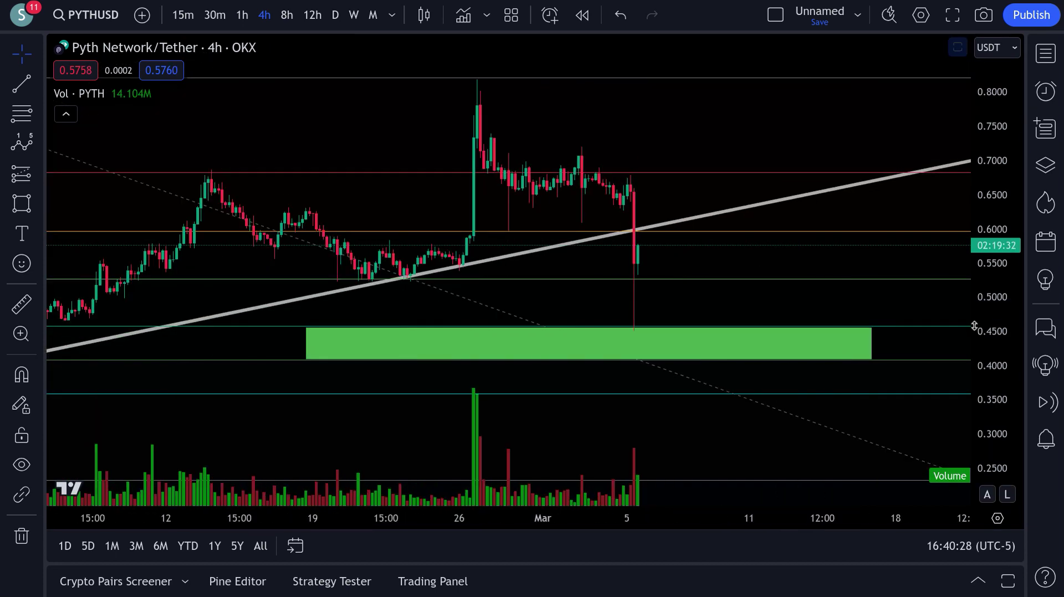
{"action": "scroll", "coordinate": [880, 275], "scroll_direction": "up", "scroll_amount": 2}
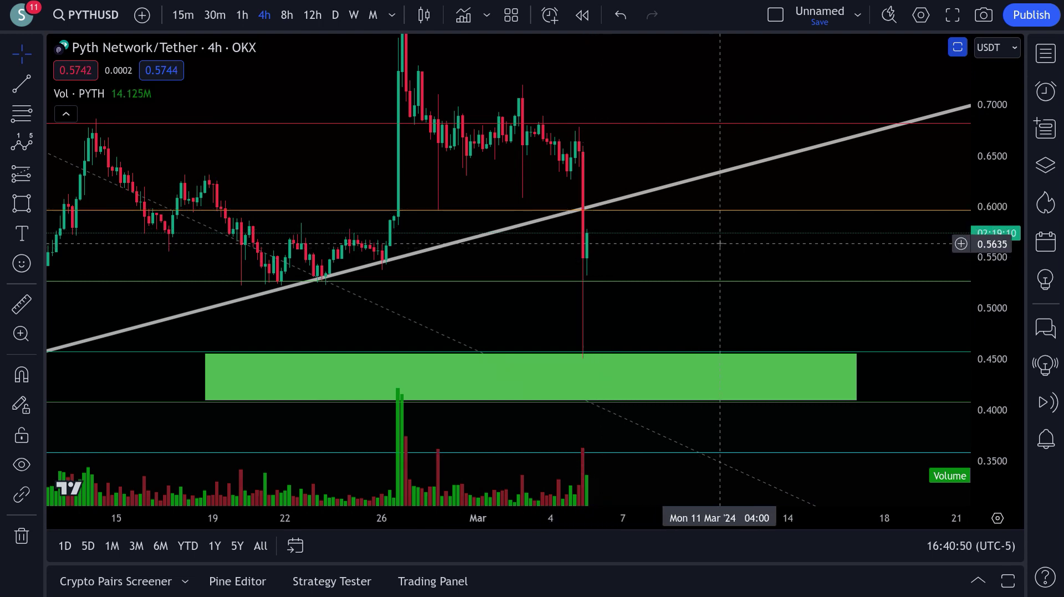
{"action": "scroll", "coordinate": [720, 244], "scroll_direction": "down", "scroll_amount": 3}
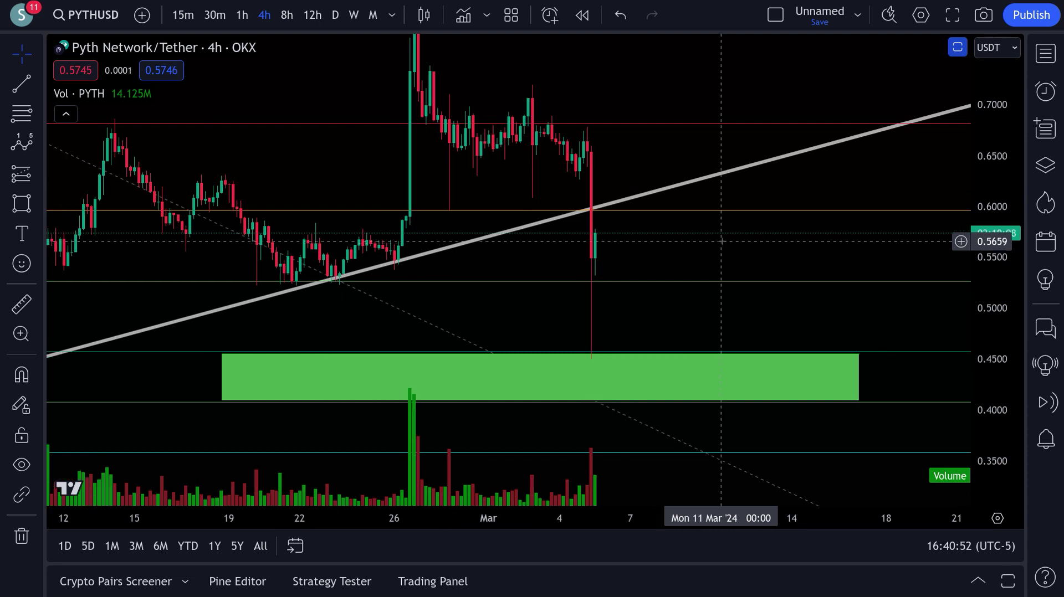